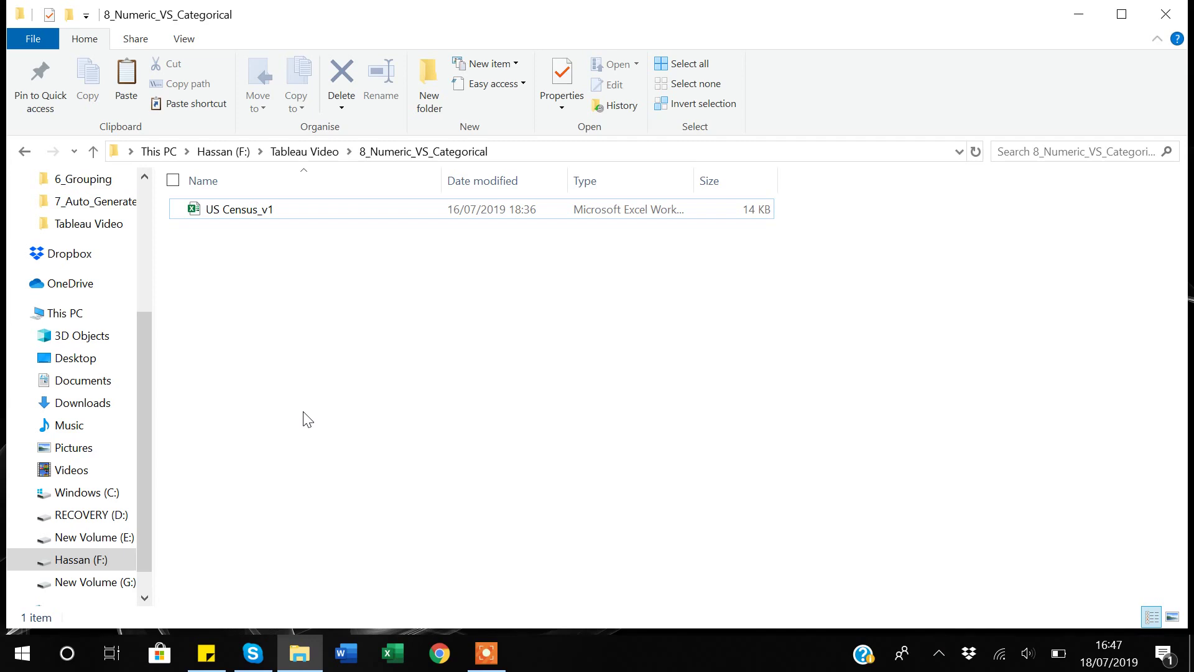
- Open the US Census_v1 workbook, examine its state names, population values and numeric column headings, and close it
double_click(233, 216)
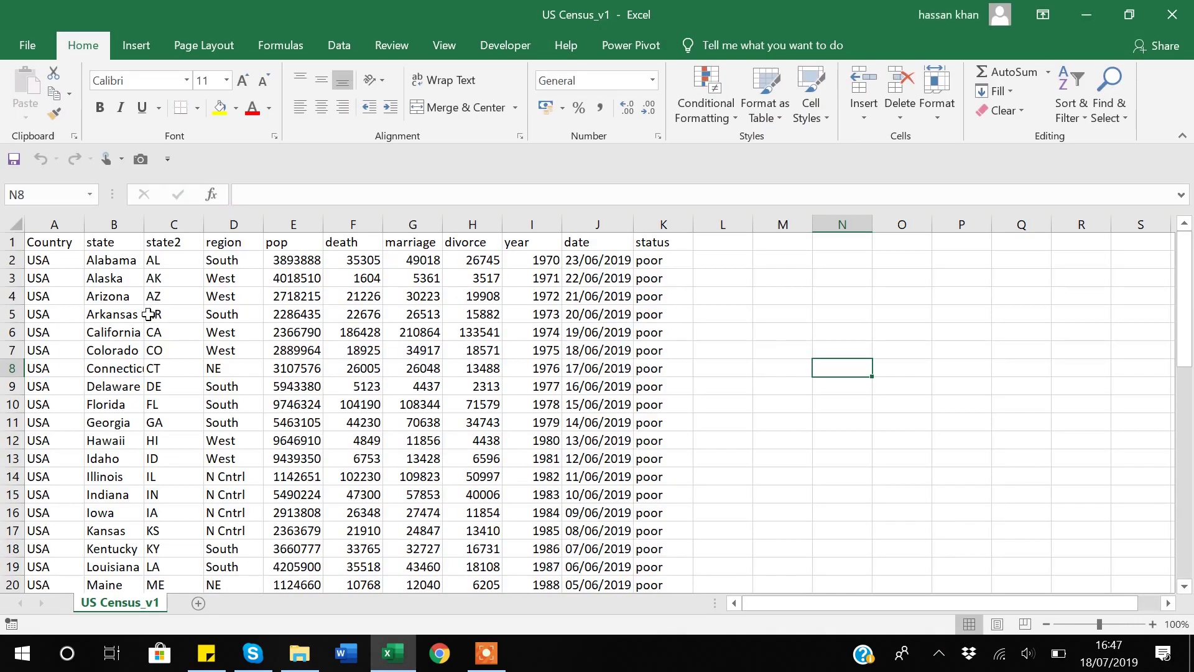
left_click(117, 255)
key("Down")
key("Down")
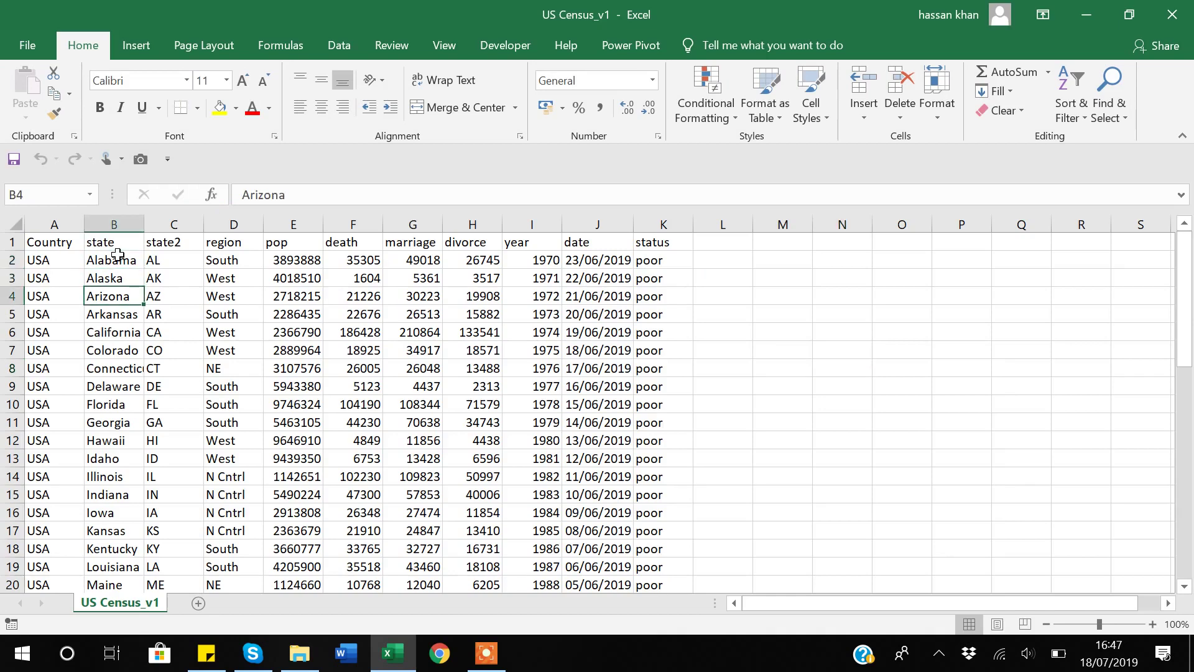
key("Down")
key("Up")
key("Up")
key("Up")
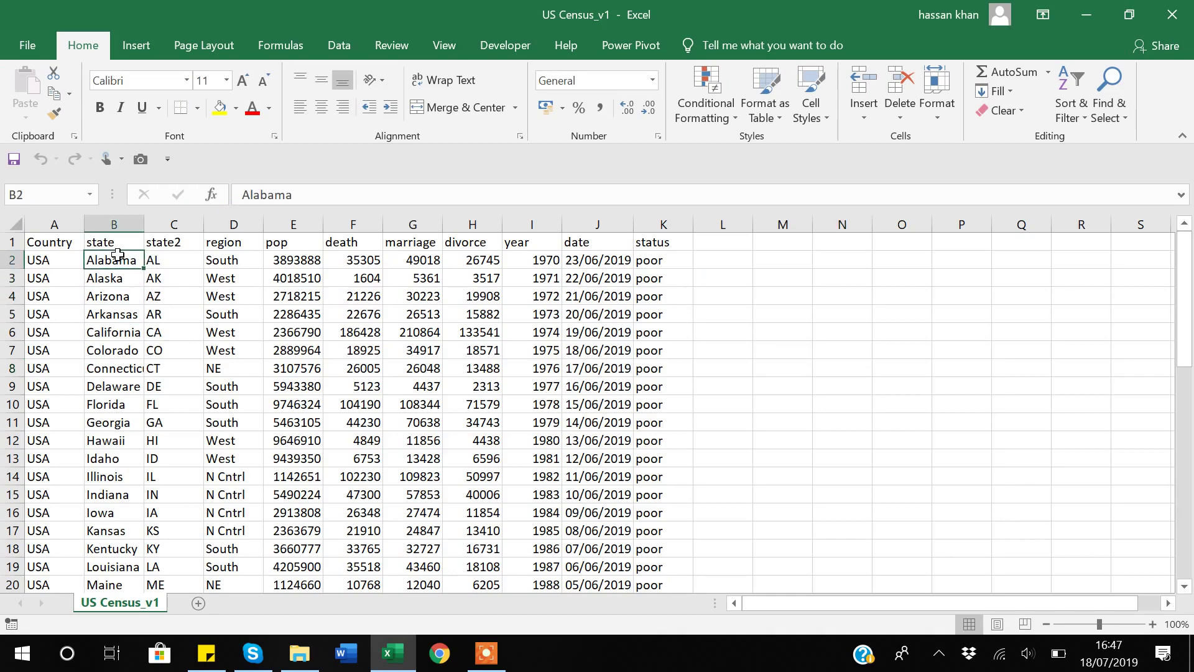
key("Right")
key("Right")
key("Right")
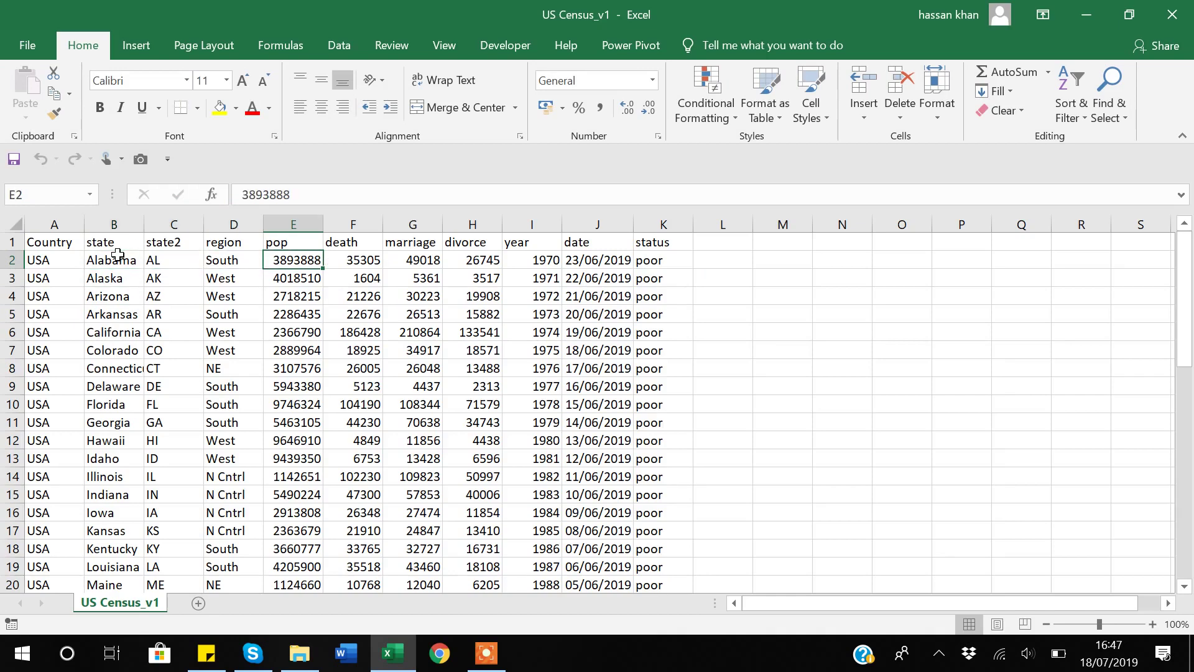
key("Up")
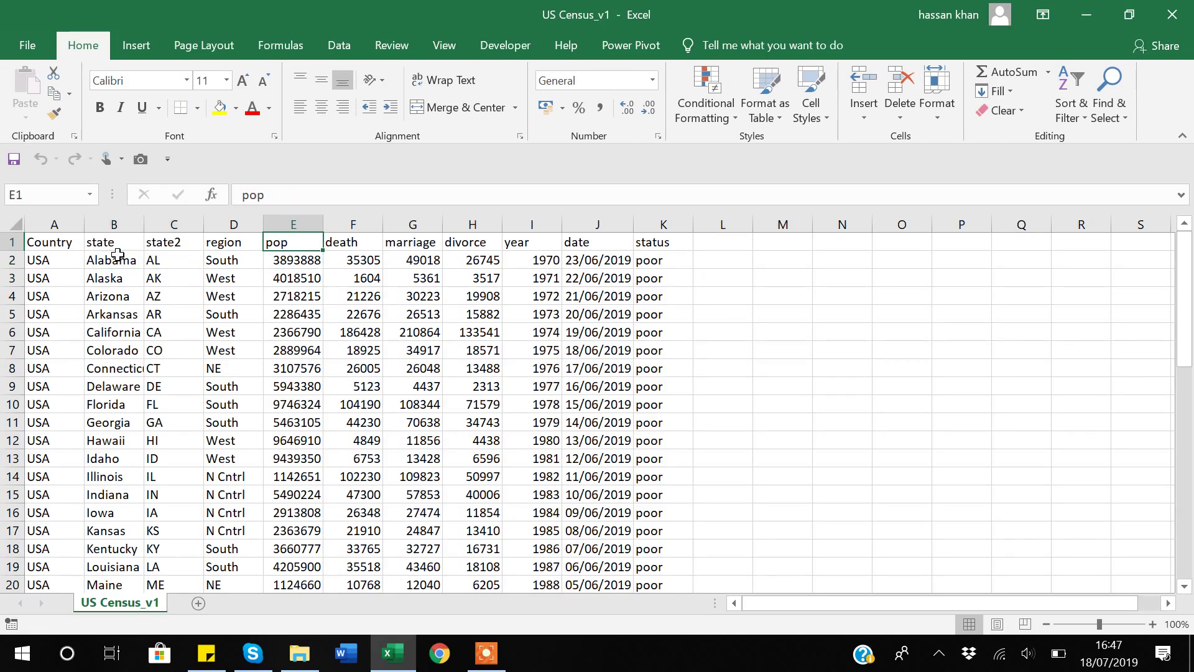
key("Right")
key("Right")
key("Right")
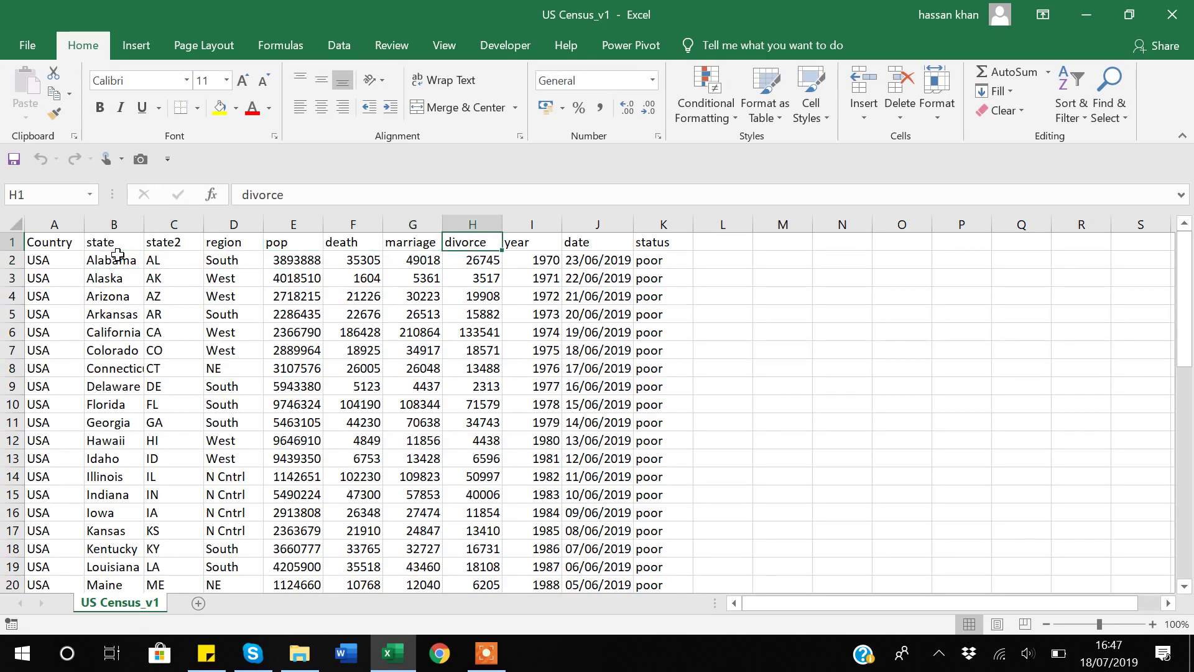
key("Left")
key("Left")
key("Left")
key("Left")
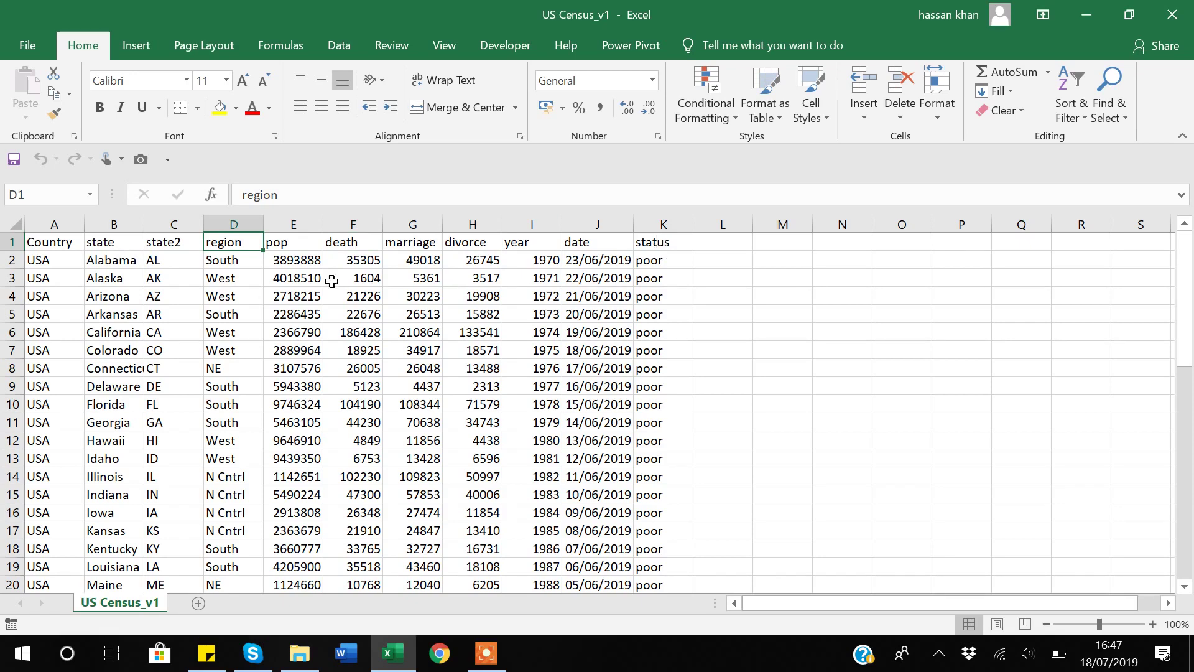
left_click(1171, 19)
- Launch Tableau Public from the desktop and connect it to the US Census_v1 Excel workbook
left_click(1191, 653)
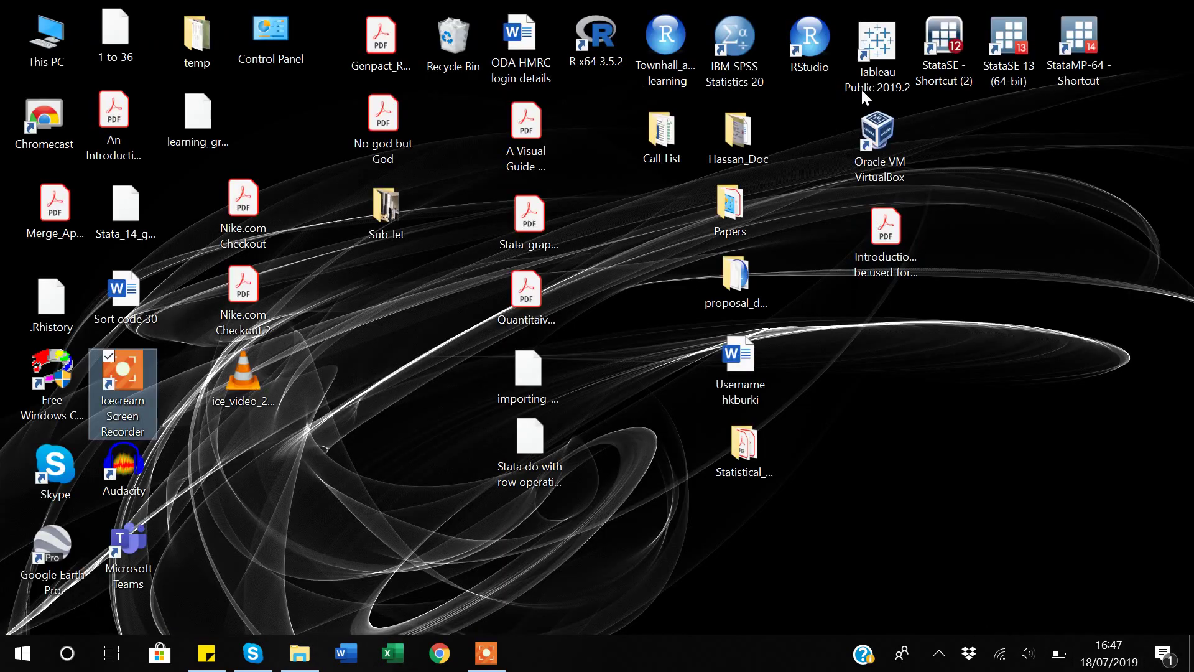
double_click(878, 63)
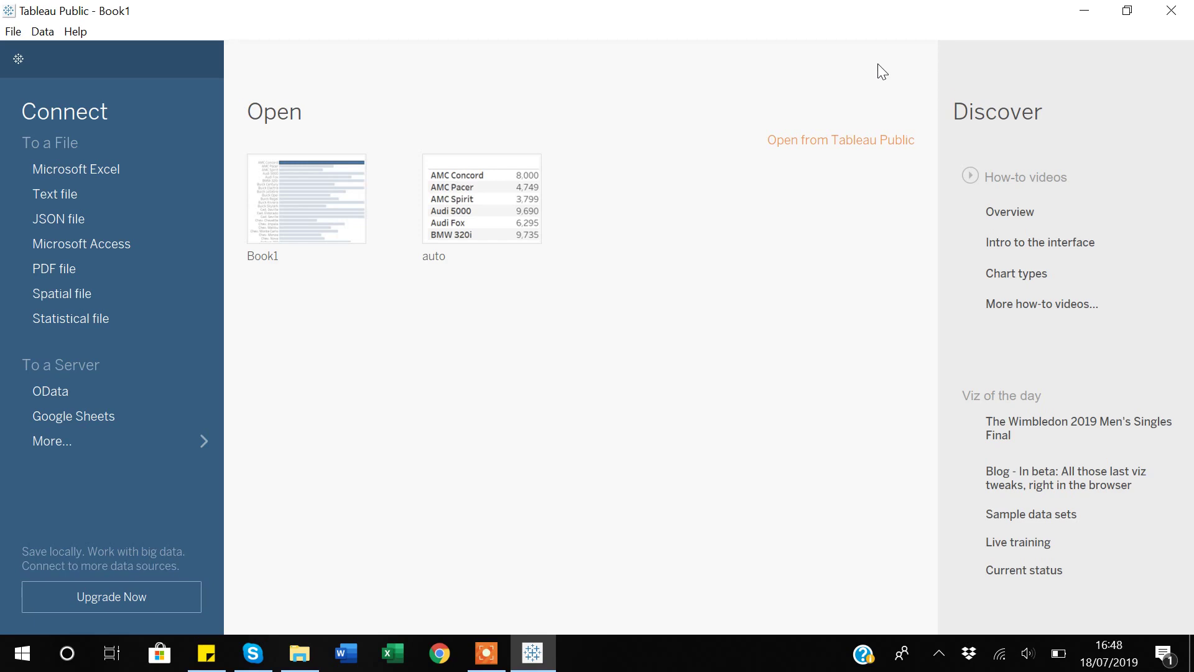
left_click(76, 167)
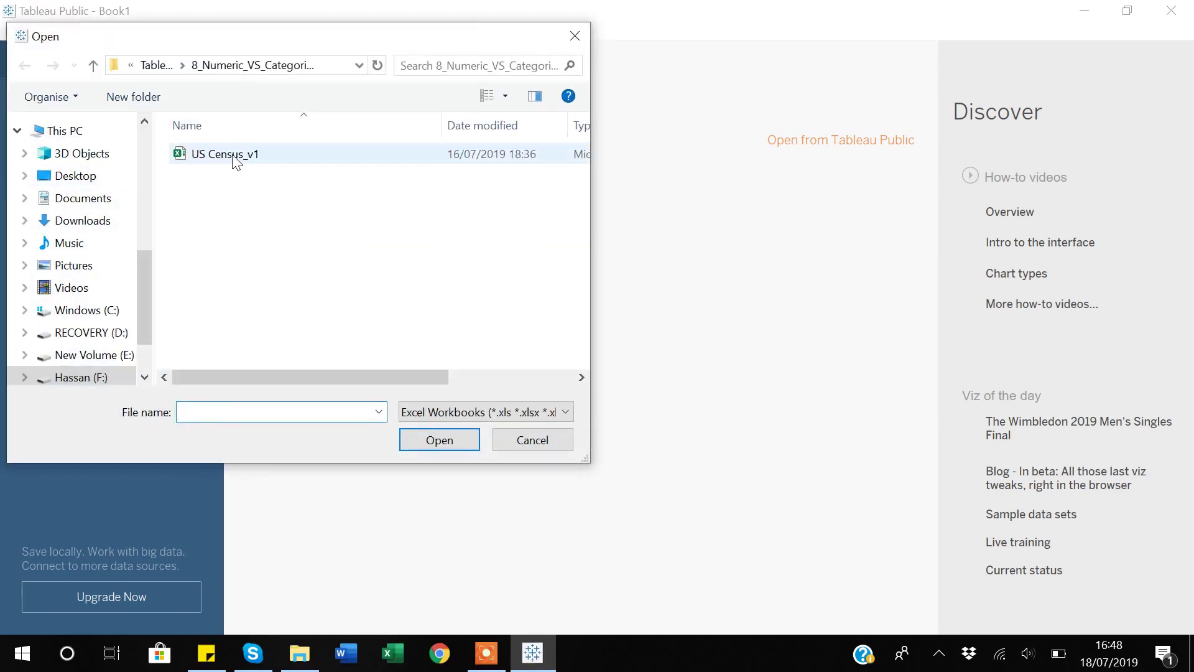
left_click(236, 155)
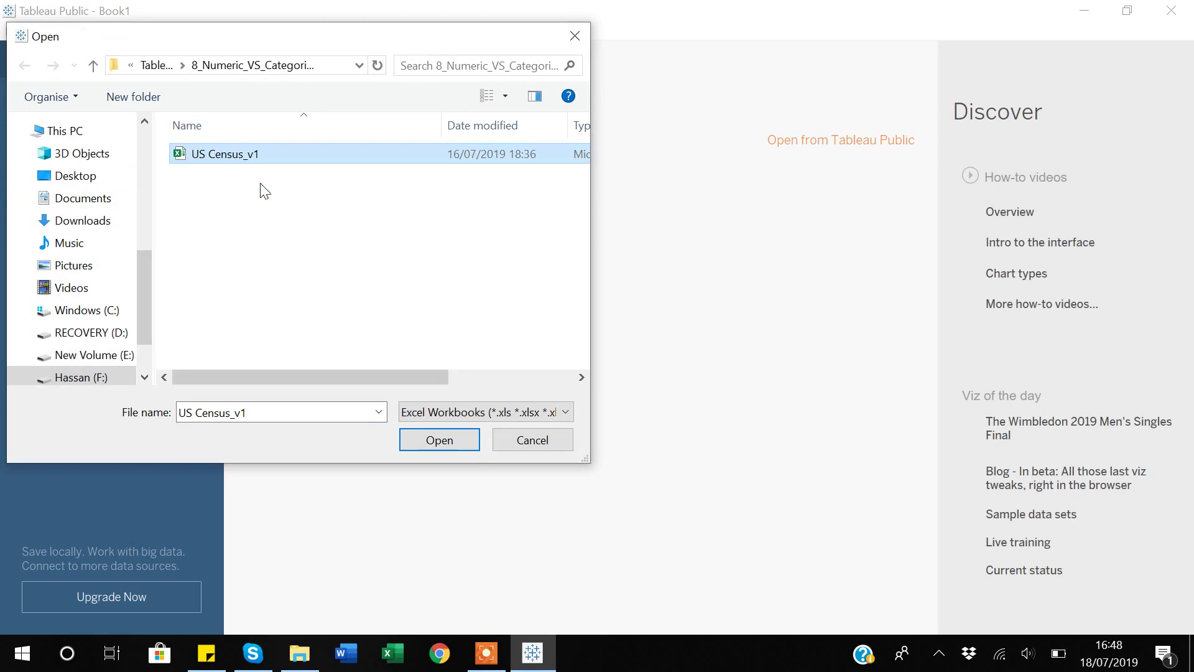
left_click(451, 441)
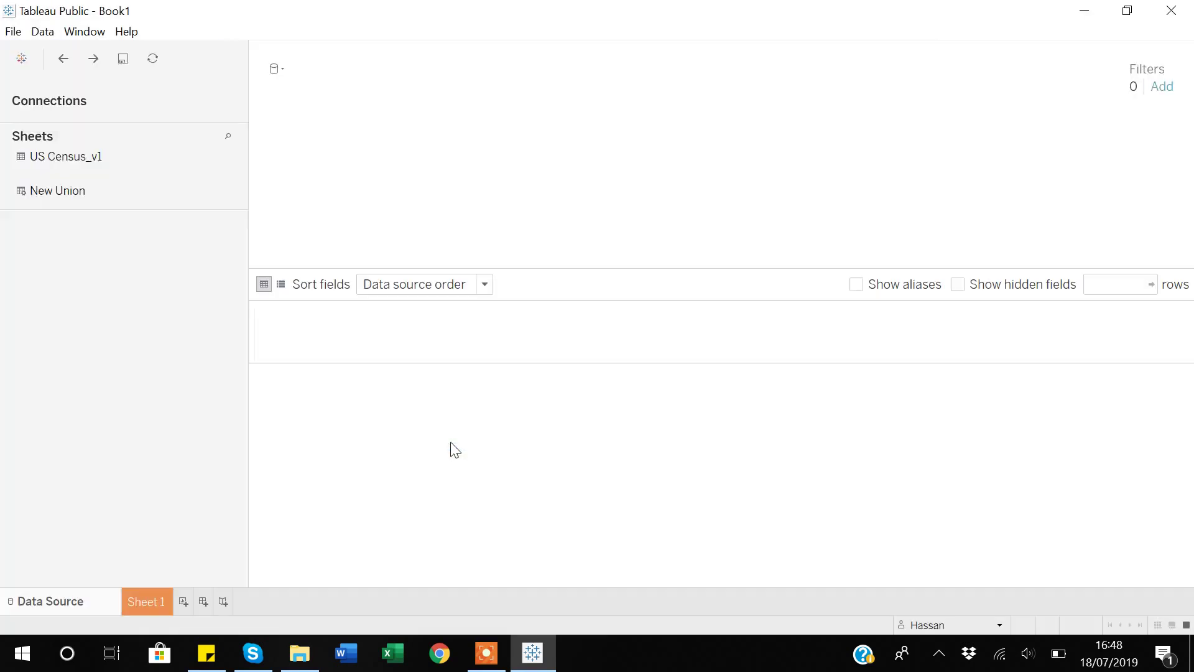
- Compare how Sheet 1 splits the fields into dimensions and measures with the columns in the data source preview
left_click(153, 603)
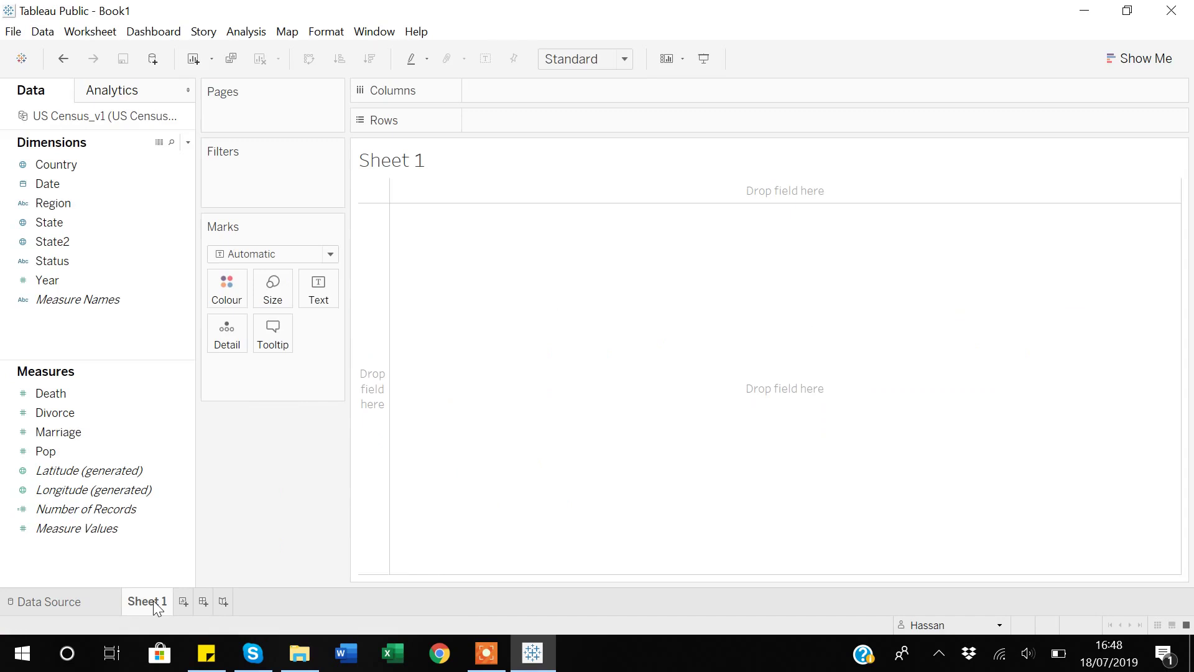
left_click(51, 602)
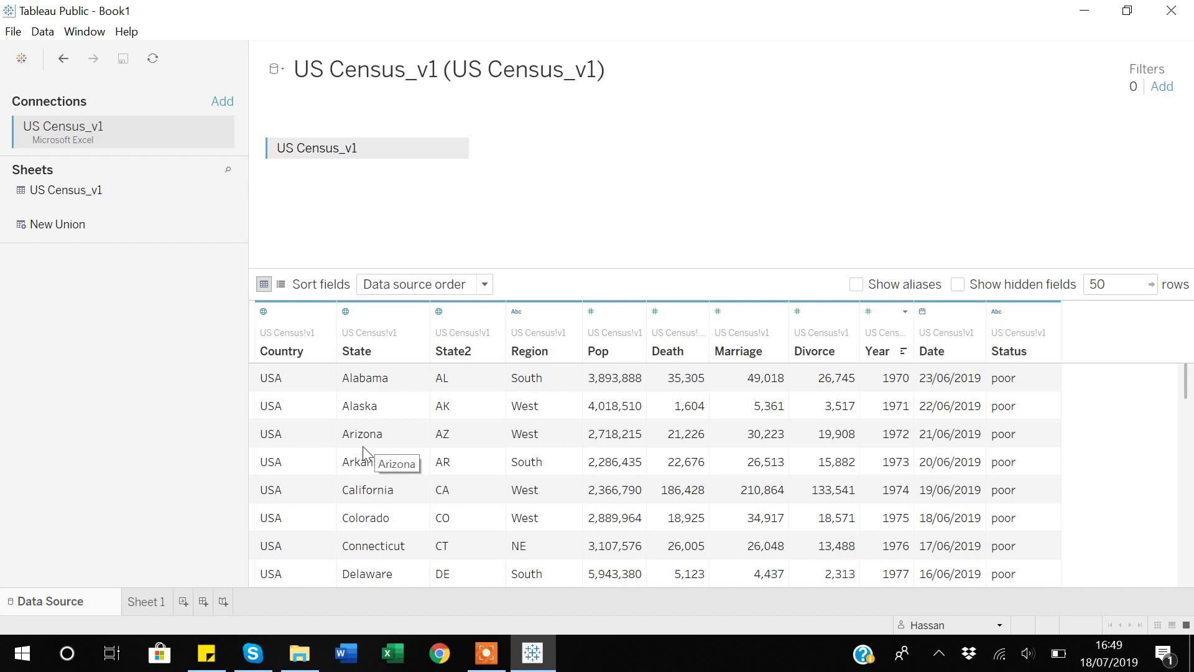
left_click(146, 601)
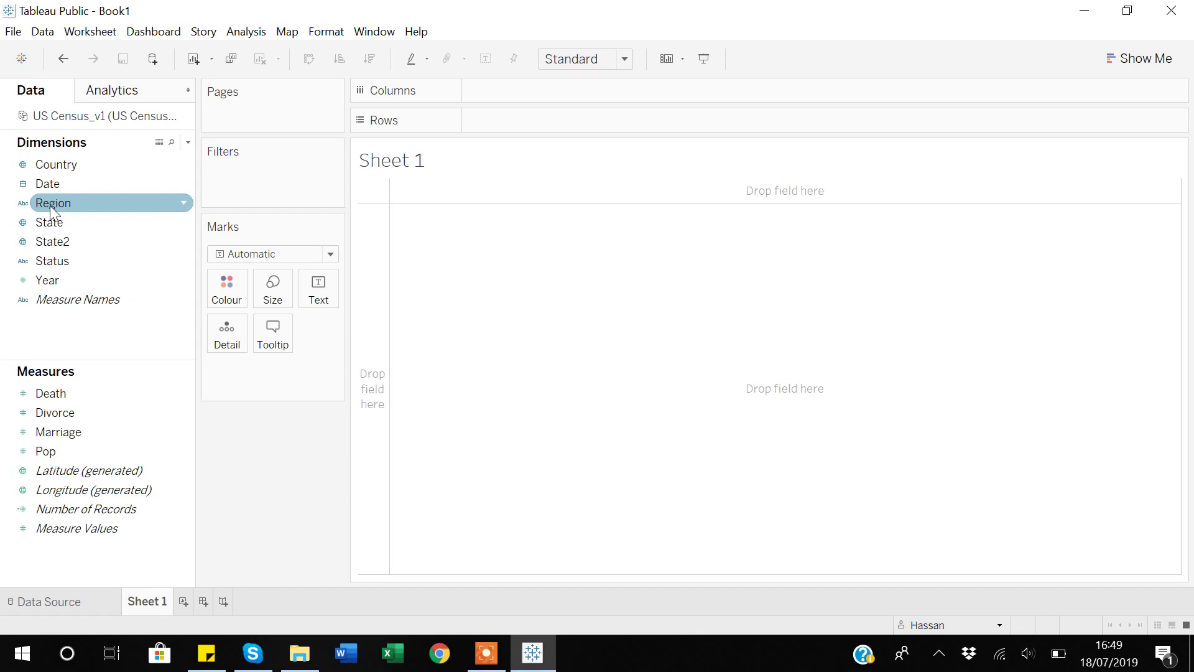
- Build a bar chart on Sheet 1 with Region as columns and the sum of Pop as rows
left_click_drag(50, 206, 509, 107)
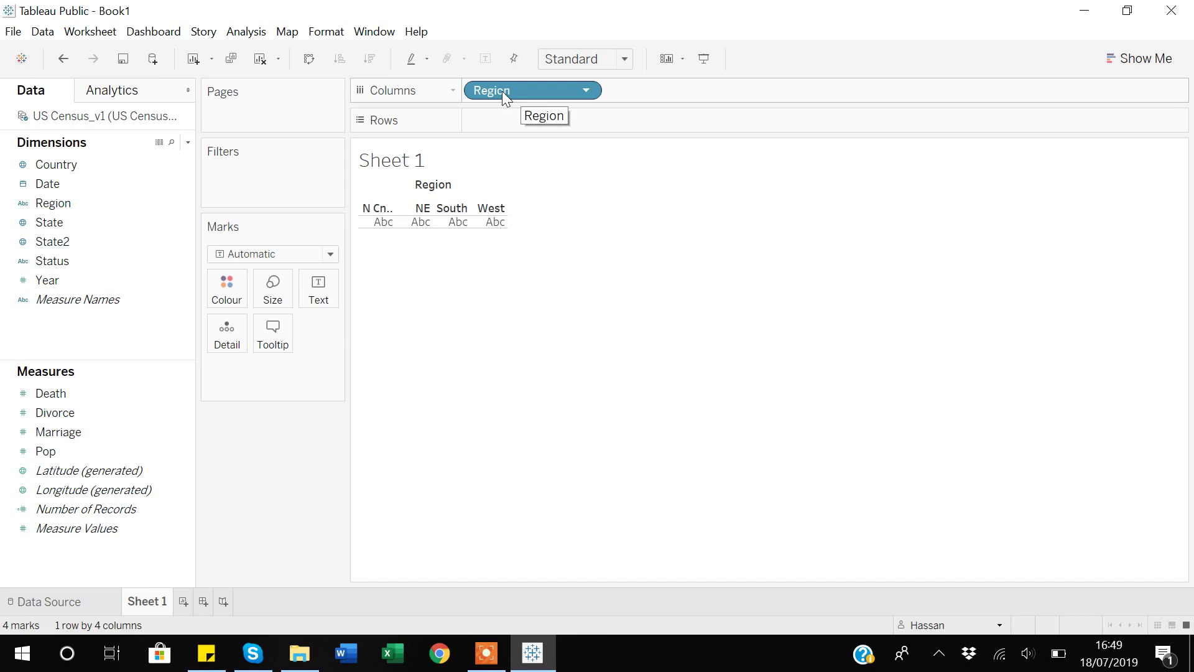
left_click(41, 451)
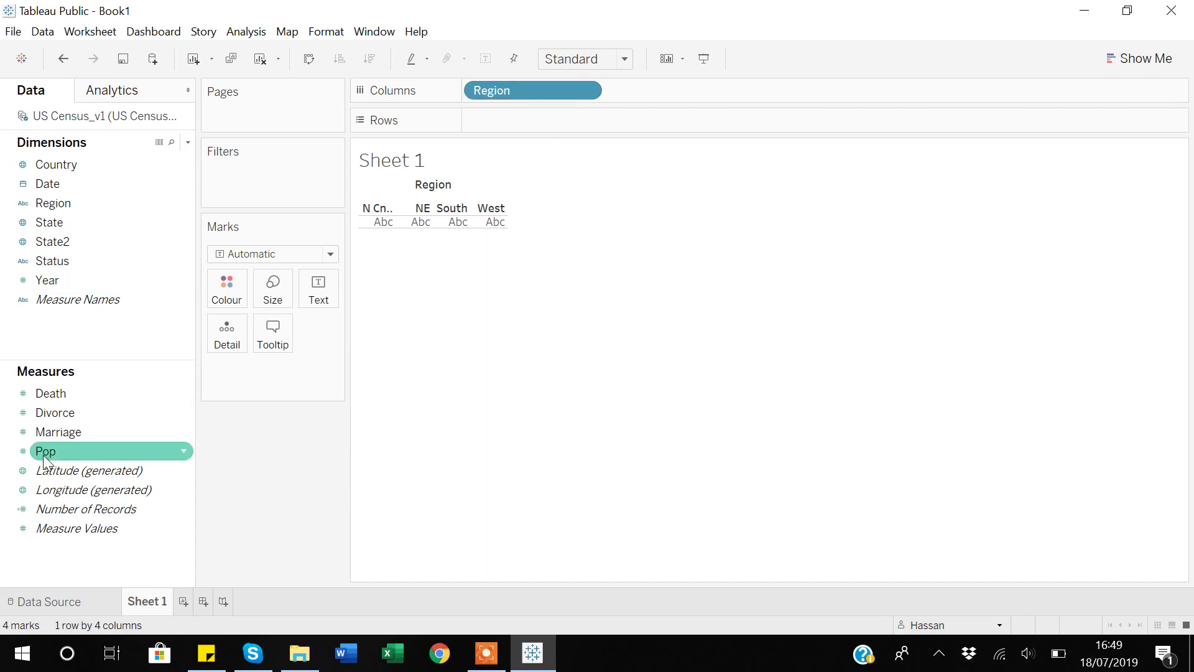
left_click(38, 412)
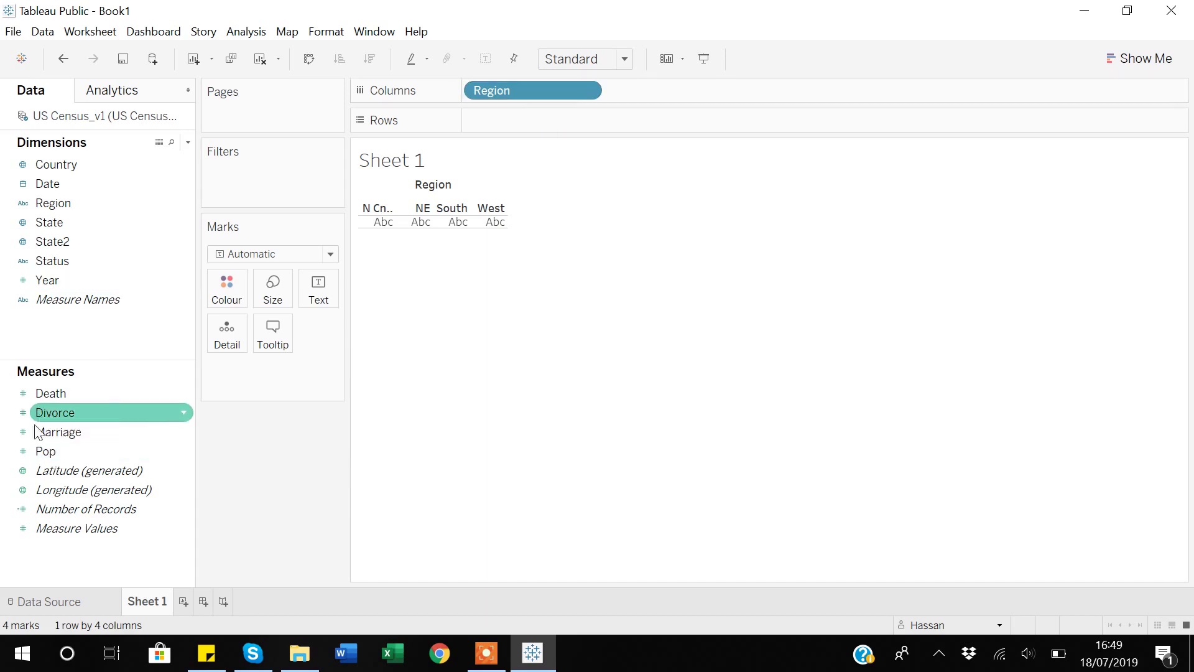
left_click(55, 453)
left_click_drag(54, 455, 515, 129)
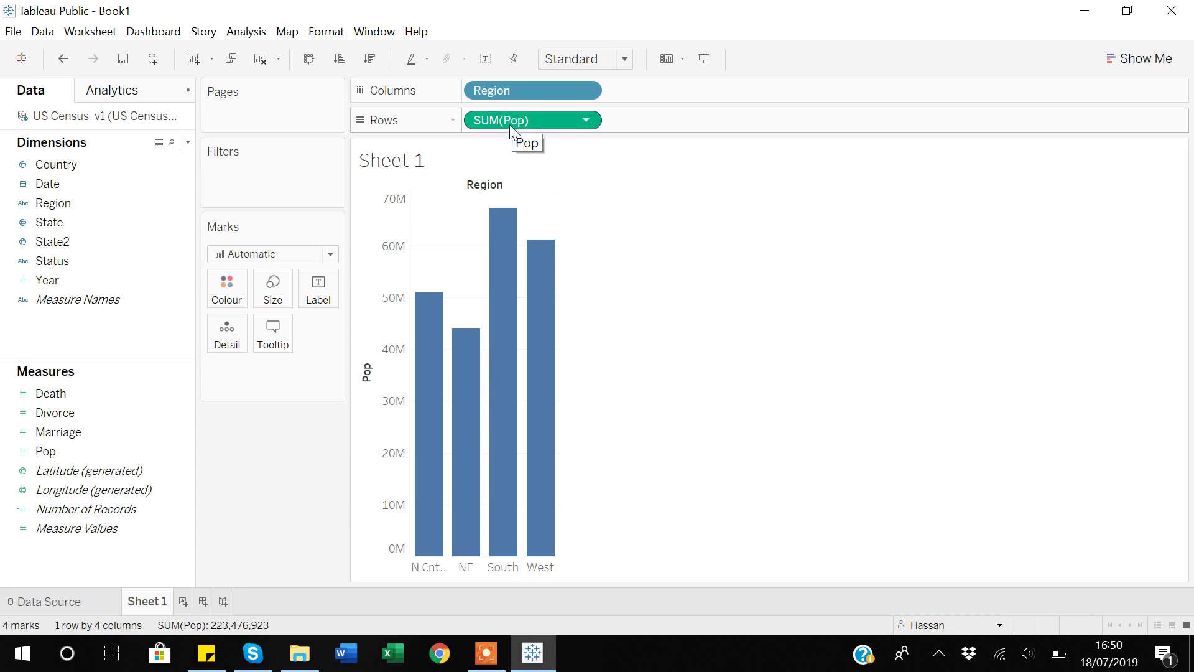
- Examine the aggregation options available for the Pop measure on the rows, including the percentile choices
left_click(587, 120)
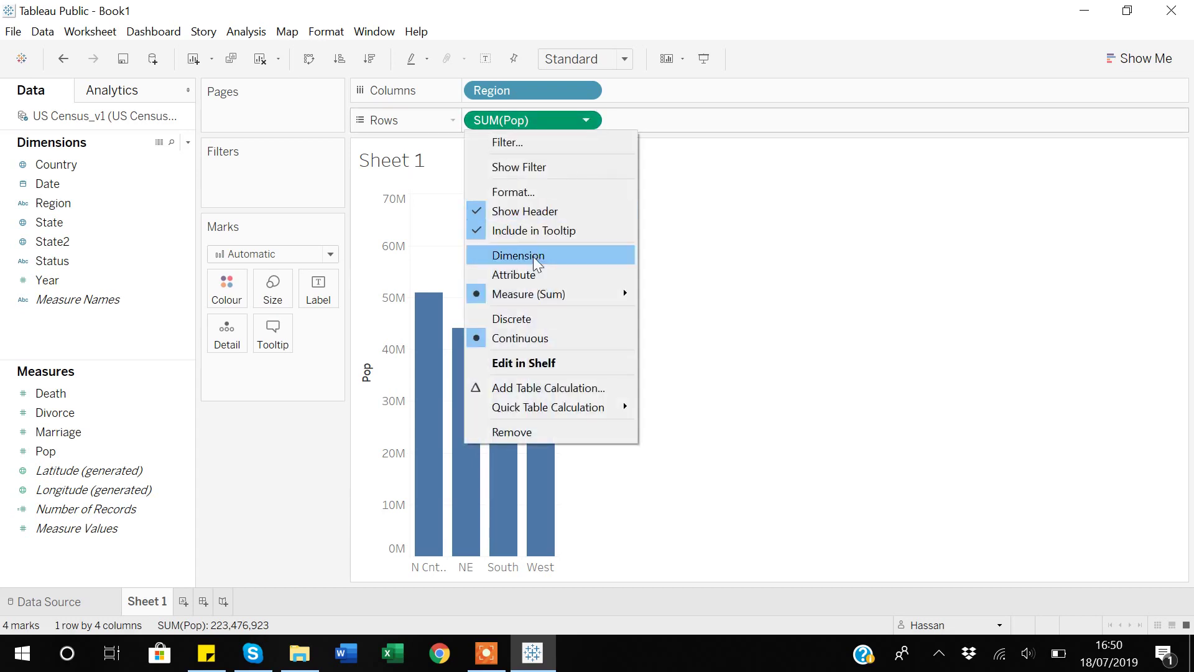
mouse_move(541, 299)
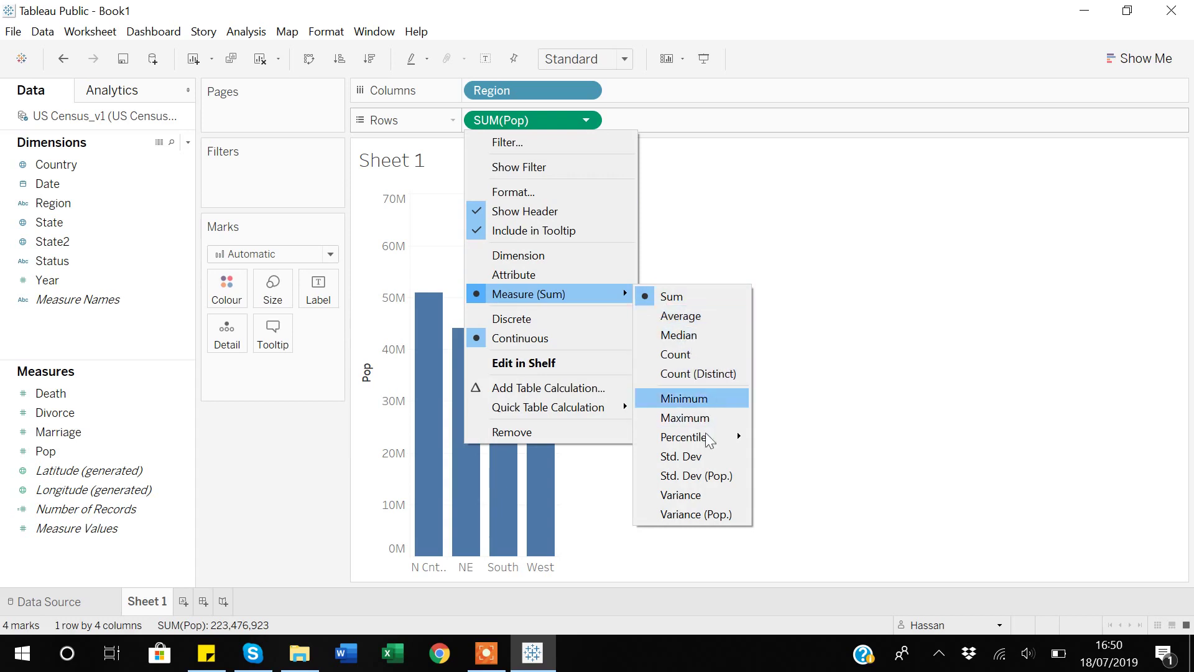
mouse_move(707, 439)
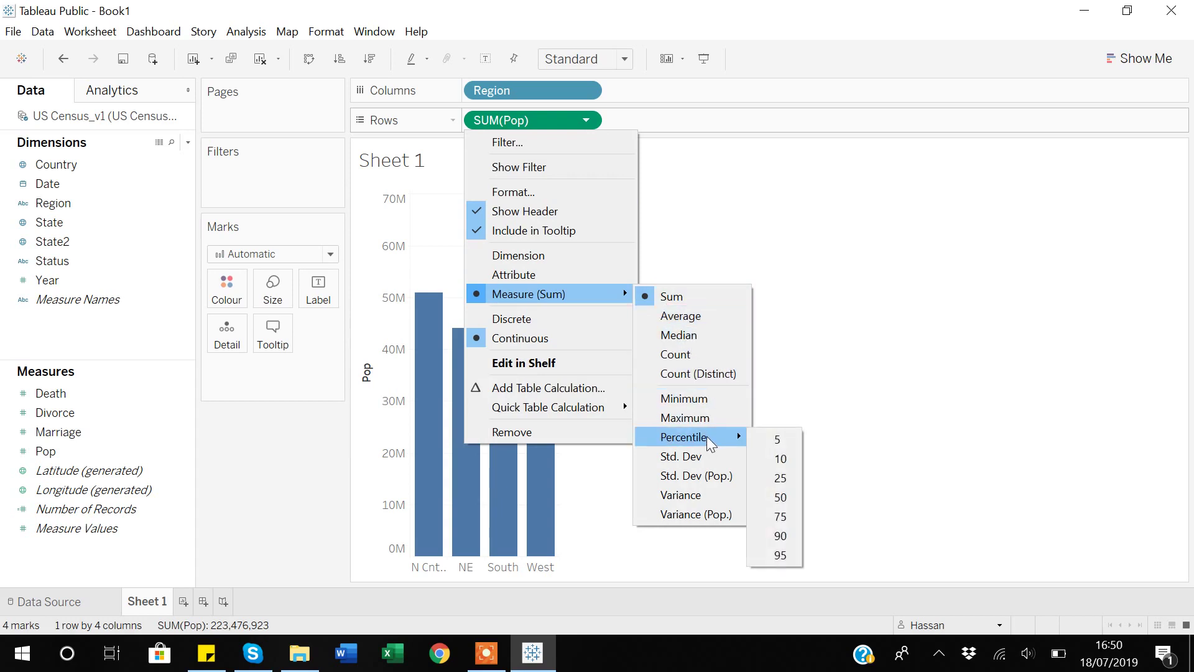
left_click(772, 213)
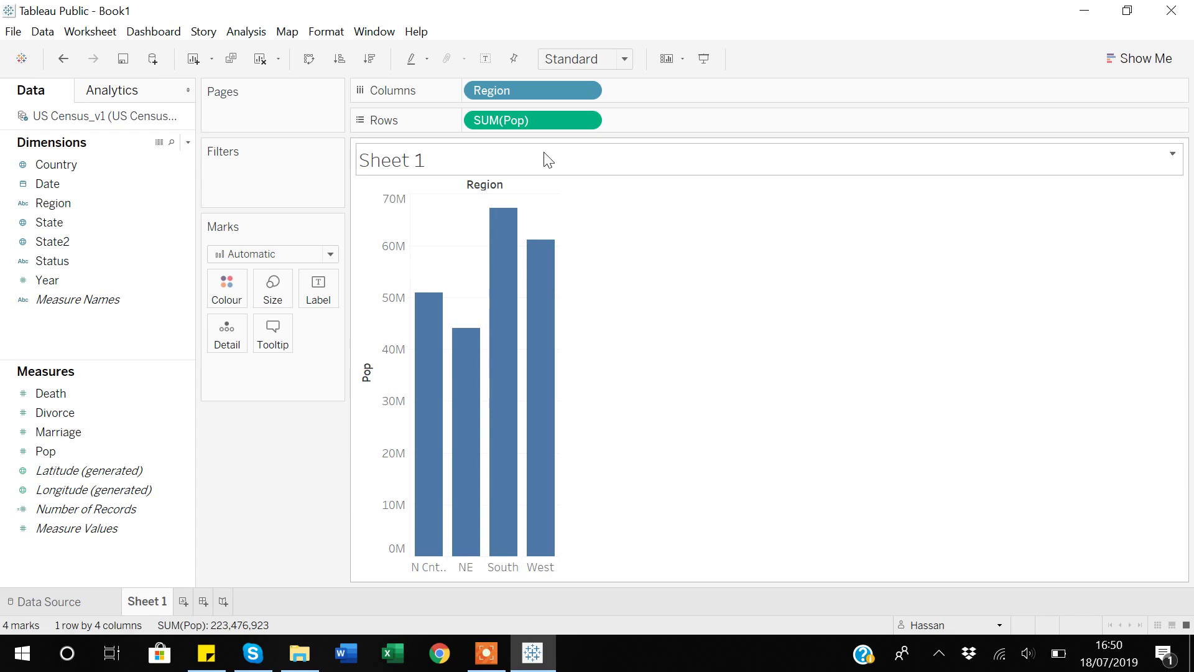
- Add a second worksheet with a map of Country and State, and colour its points by Region
left_click(182, 602)
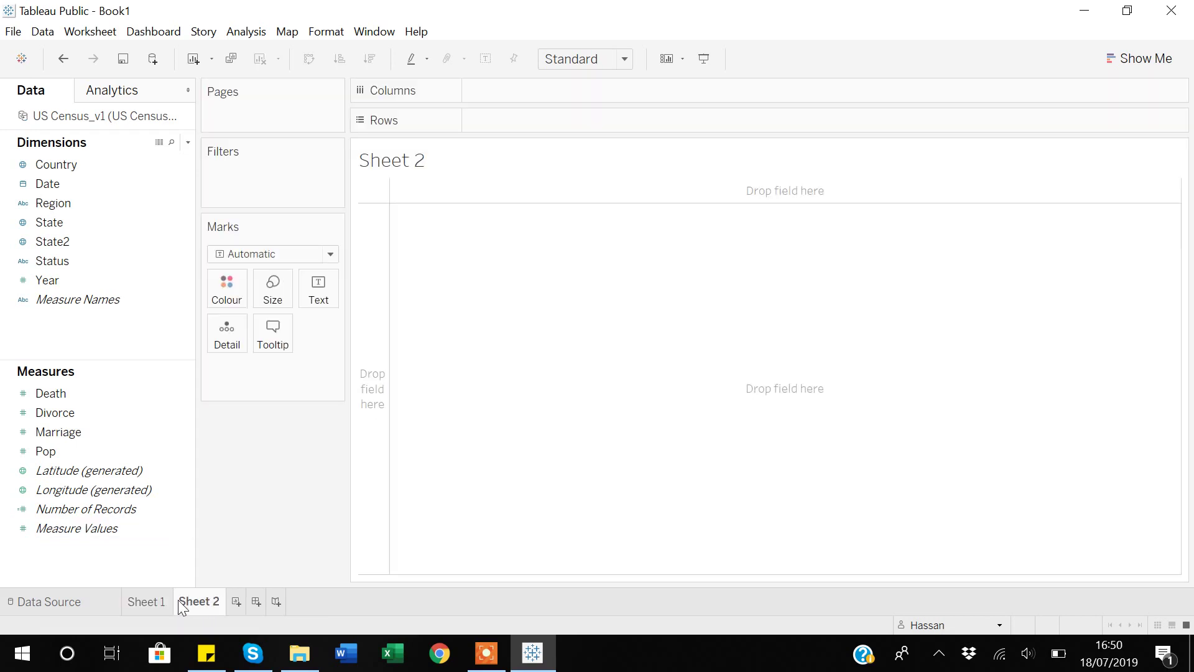
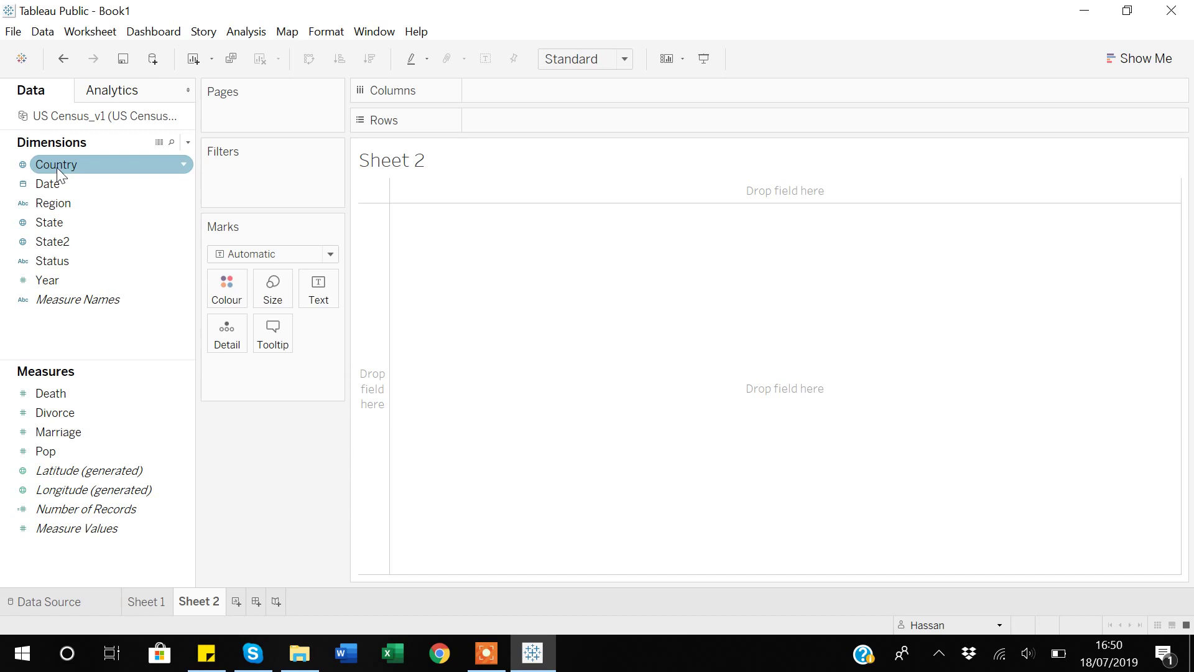
double_click(58, 167)
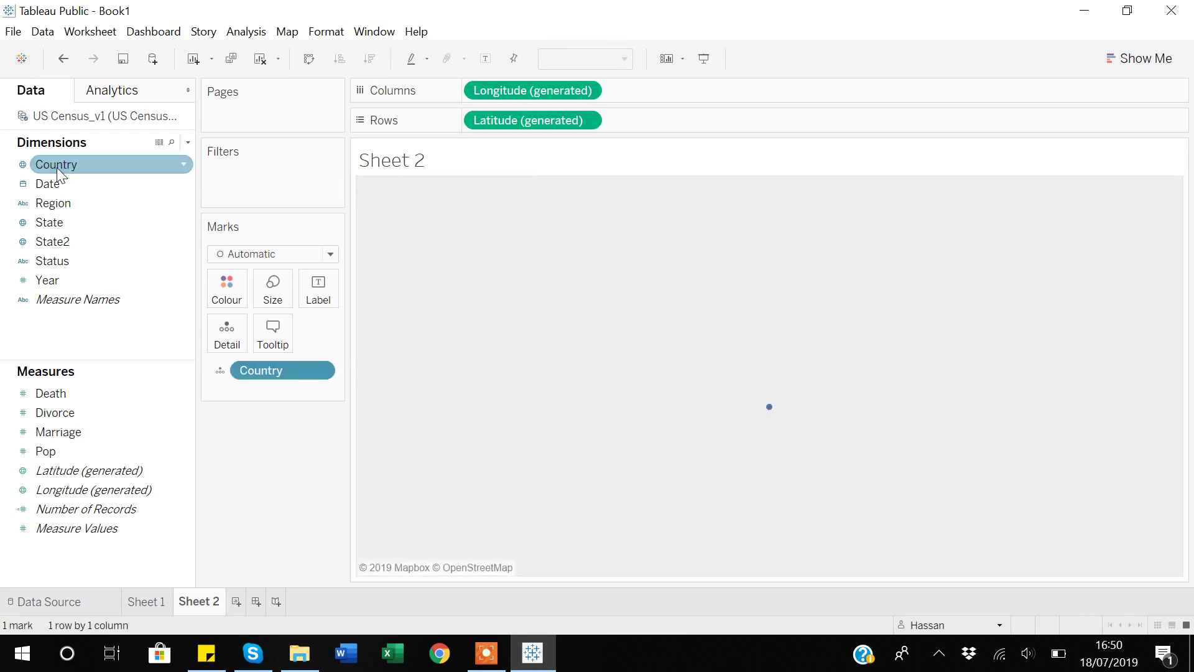
double_click(55, 228)
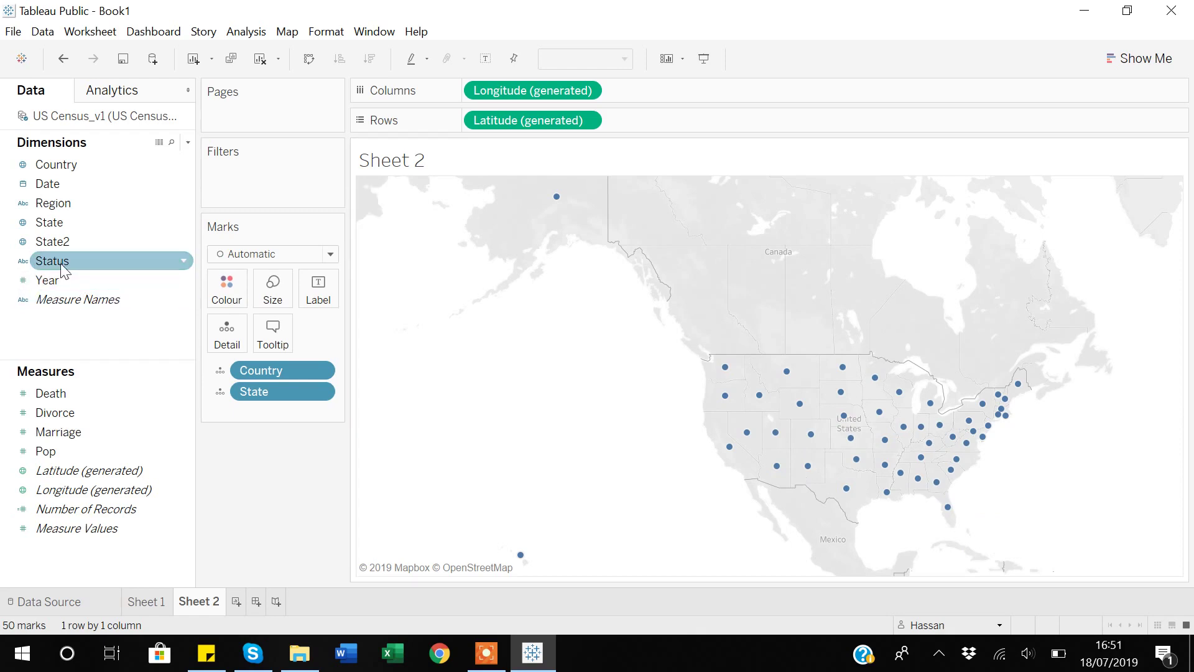
left_click_drag(56, 206, 230, 300)
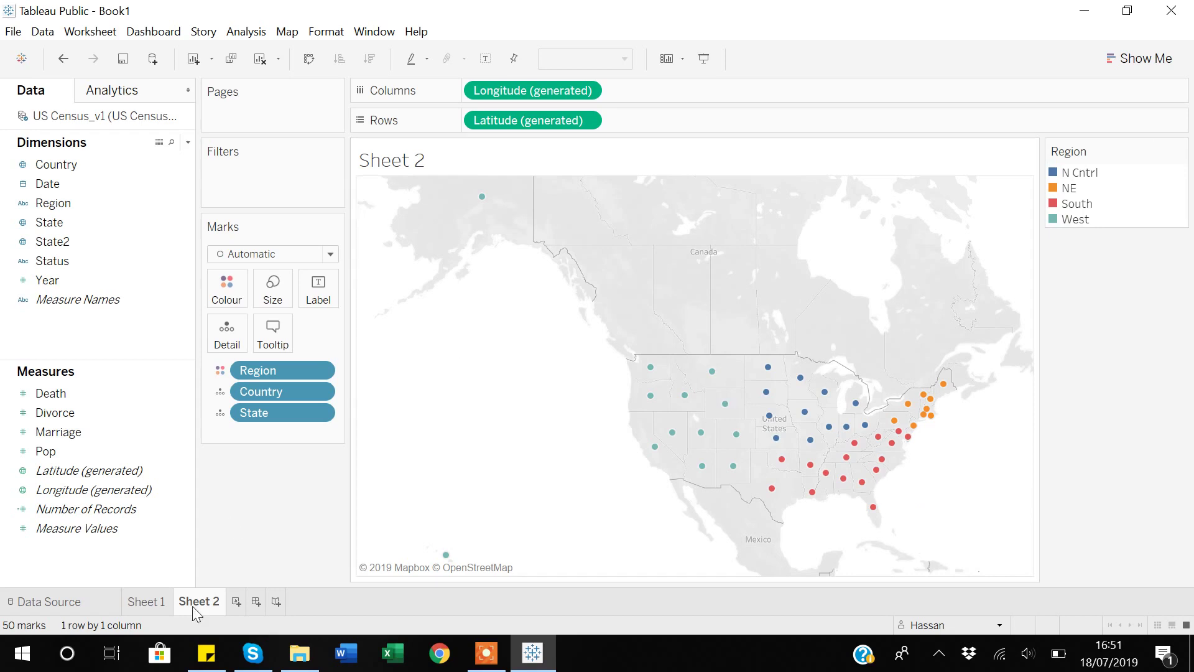
- Add a third worksheet with a map of Country and State, and colour the states by the sum of Pop
left_click(237, 601)
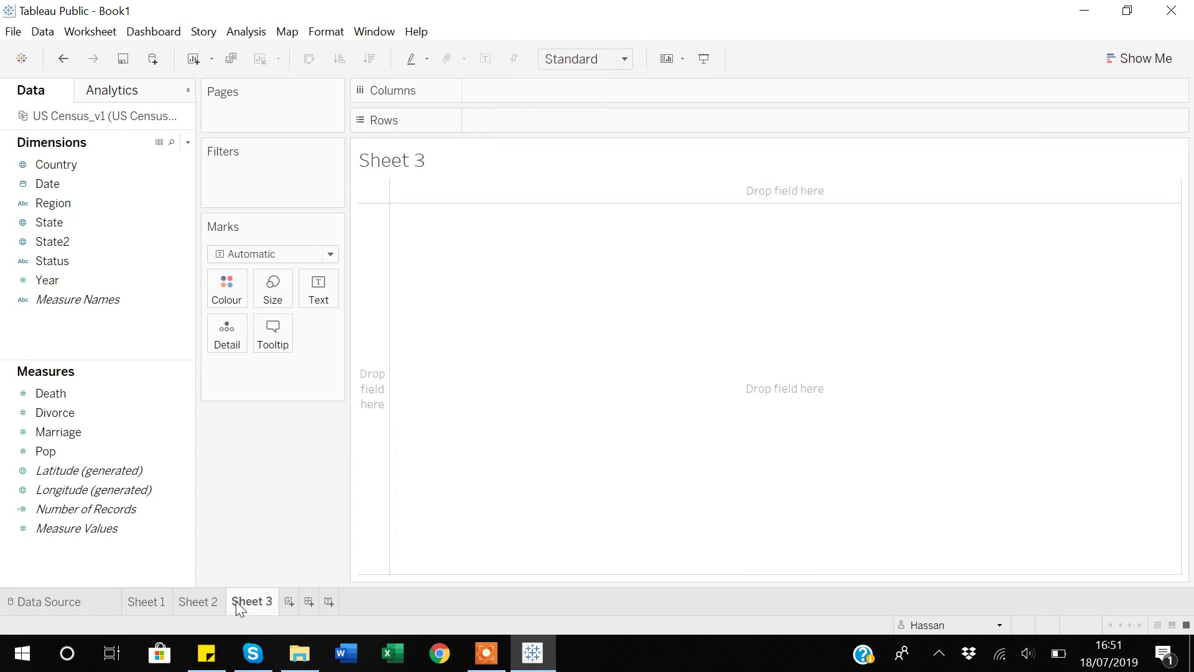
double_click(55, 166)
left_click(54, 223)
double_click(55, 223)
left_click(109, 433)
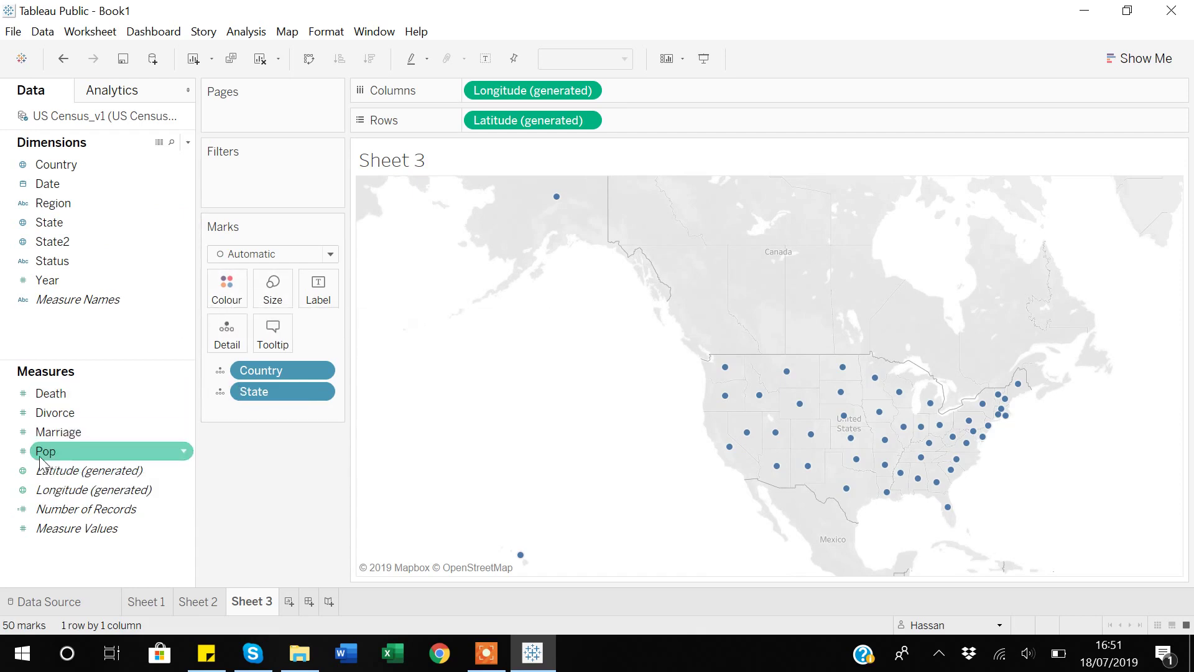
left_click_drag(43, 452, 215, 293)
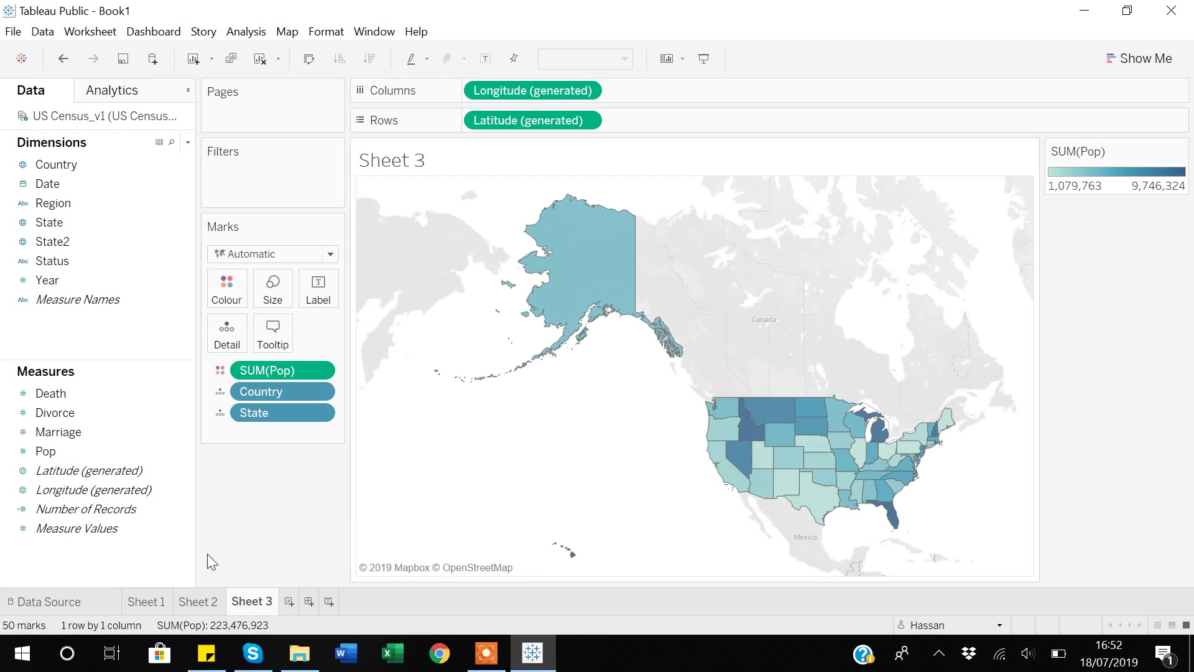
- Compare the region-coloured map on Sheet 2 with the population-coloured map on Sheet 3
left_click(204, 591)
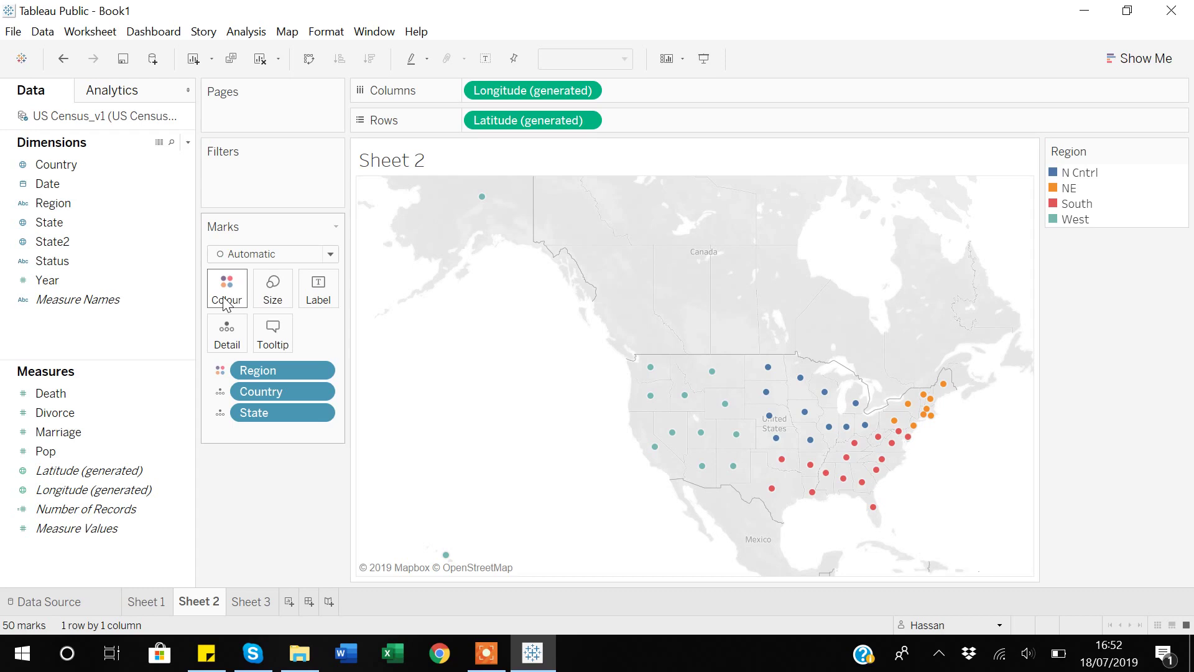
left_click(259, 602)
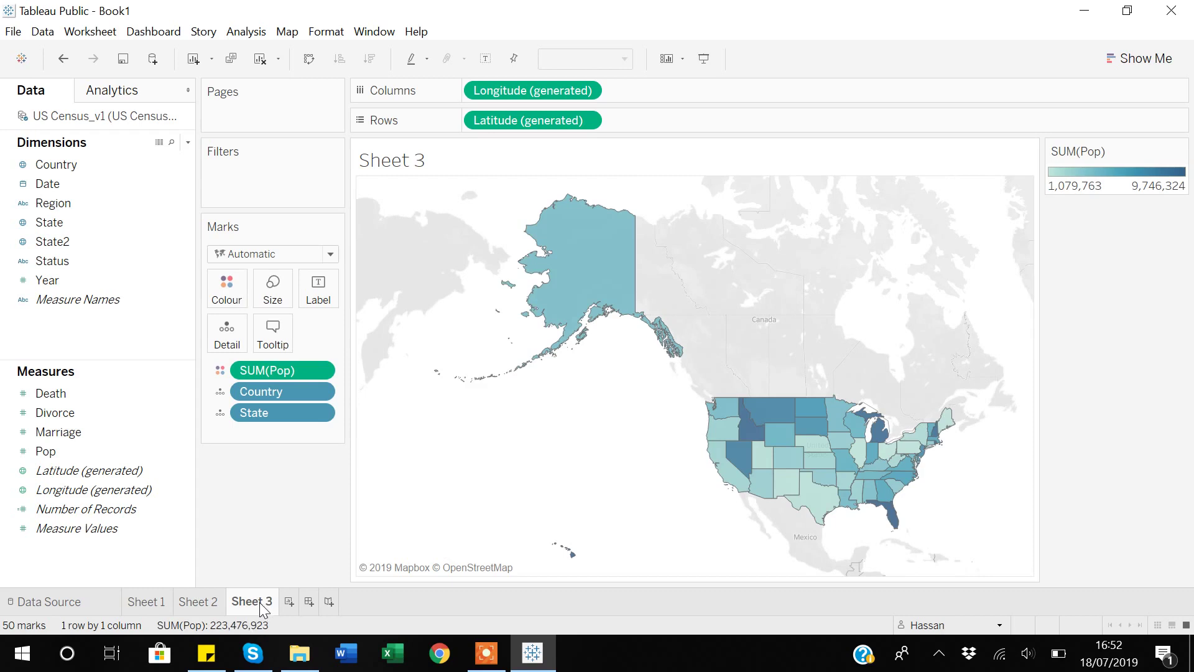
- Add a fourth worksheet with a map of Country and State, and size its points by the sum of Pop
left_click(289, 605)
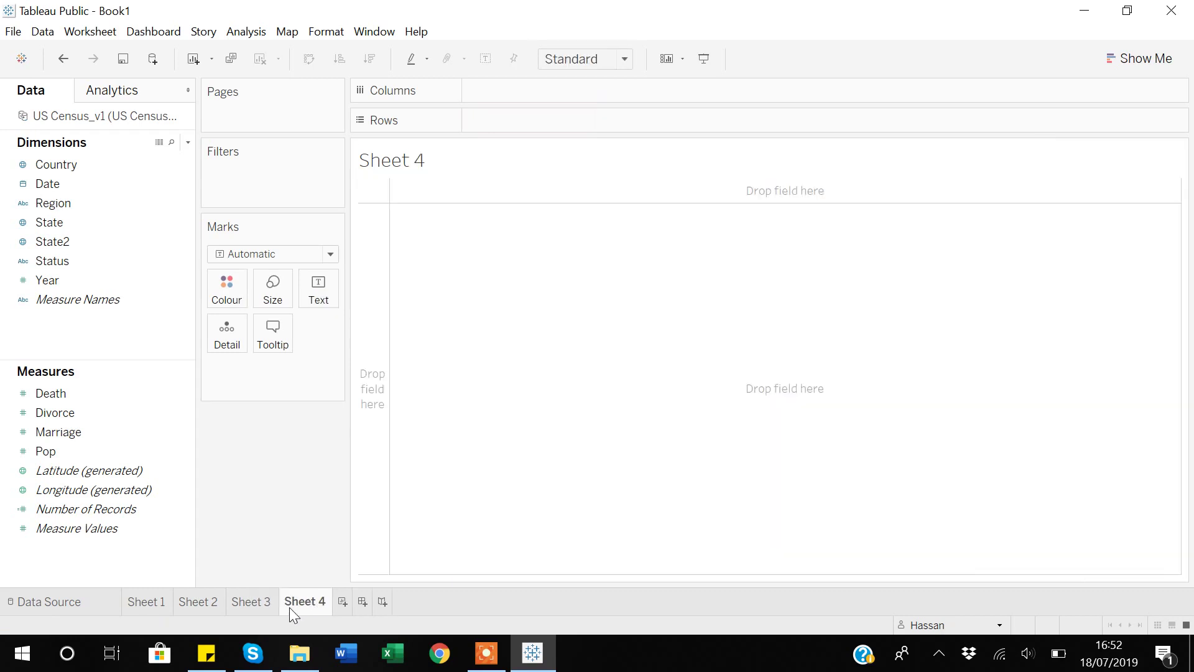
double_click(61, 164)
left_click(51, 228)
double_click(51, 228)
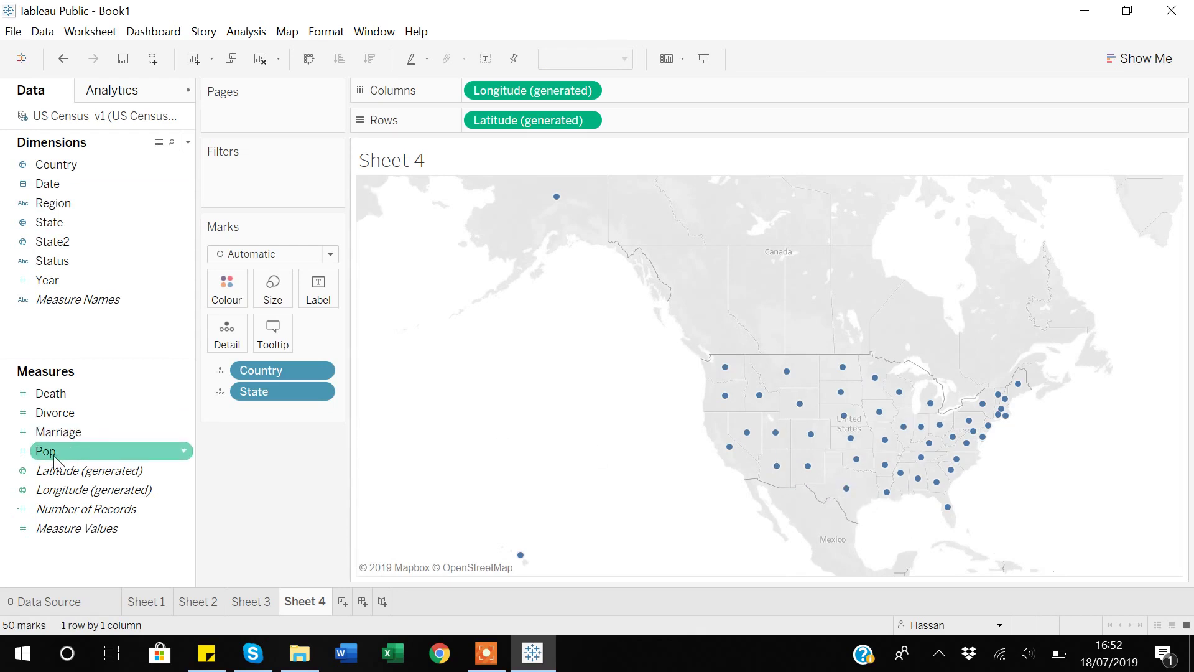
left_click_drag(55, 461, 274, 305)
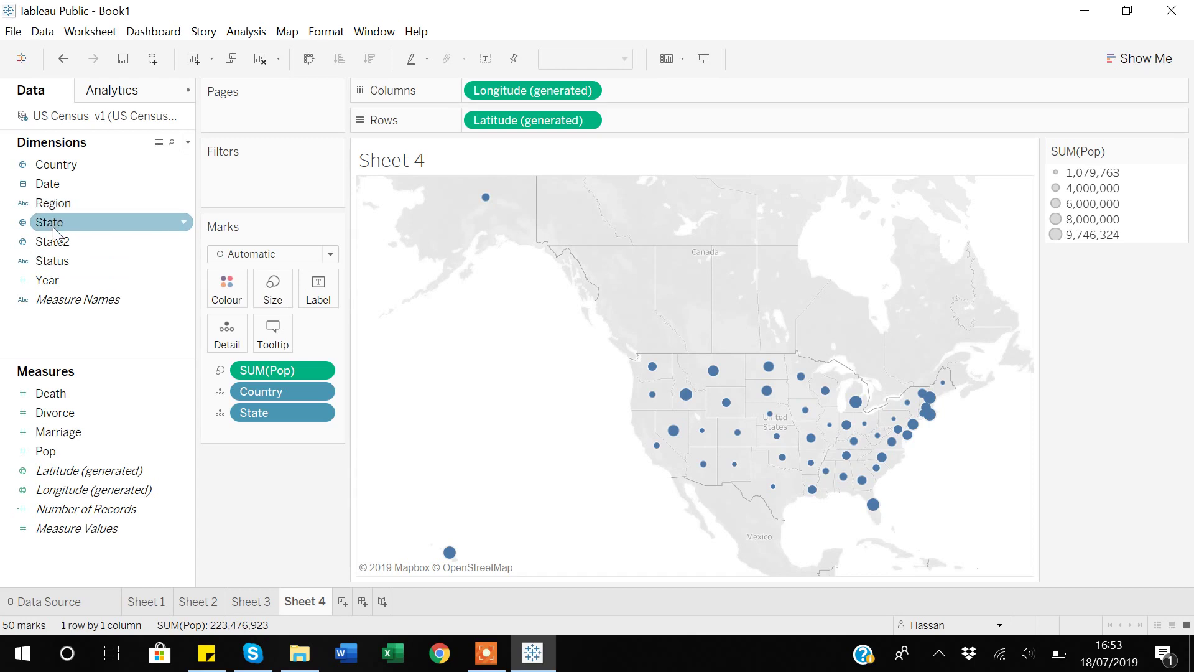
- Filter the map by State, leaving out Alabama, Alaska, Arizona, Arkansas and California
left_click_drag(54, 234, 243, 192)
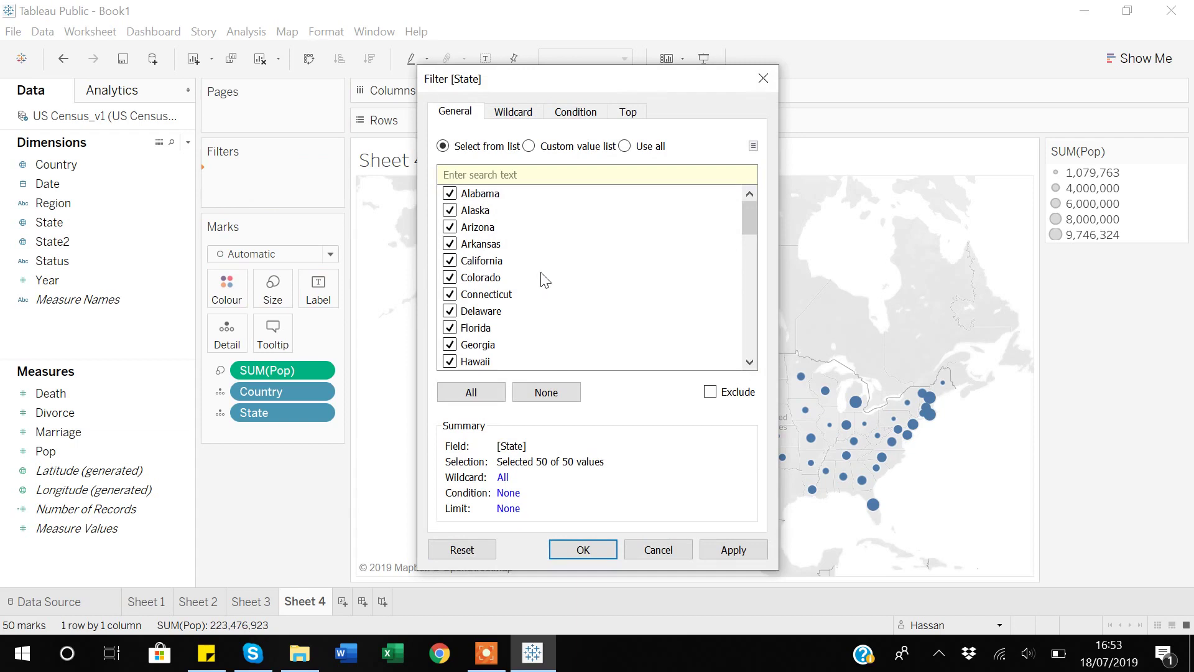
left_click(449, 194)
left_click(450, 211)
left_click(450, 227)
left_click(449, 244)
left_click(450, 260)
left_click(589, 557)
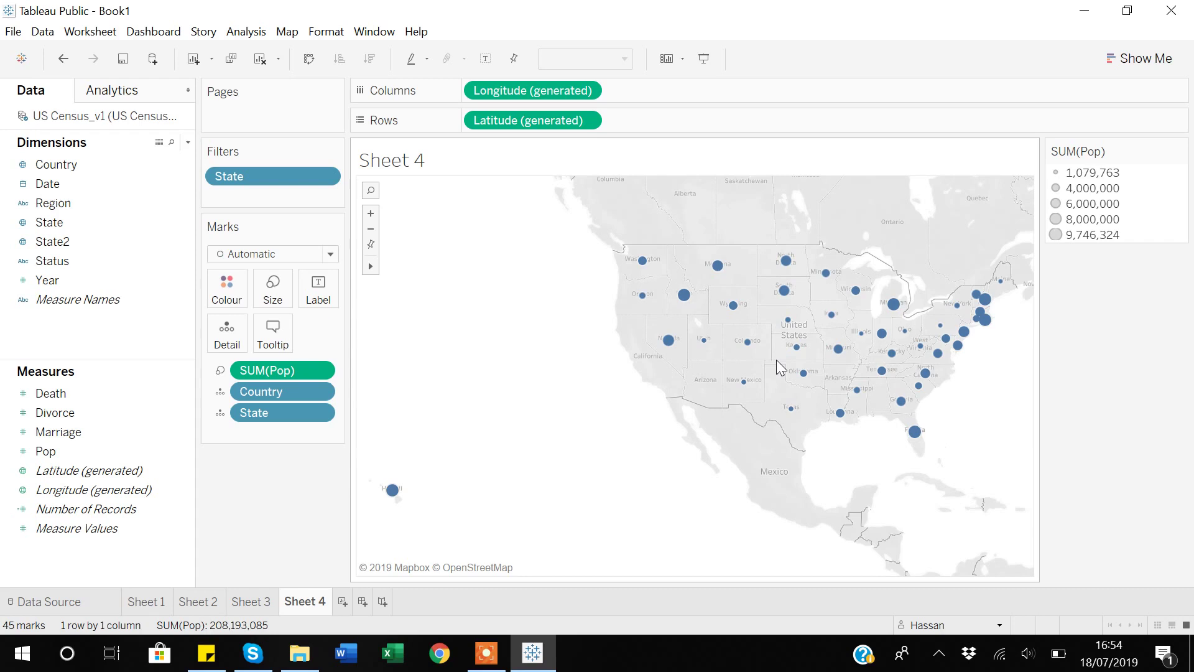
- Edit the State filter to include Alabama, Alaska, Arizona, Arkansas and California again
left_click(324, 177)
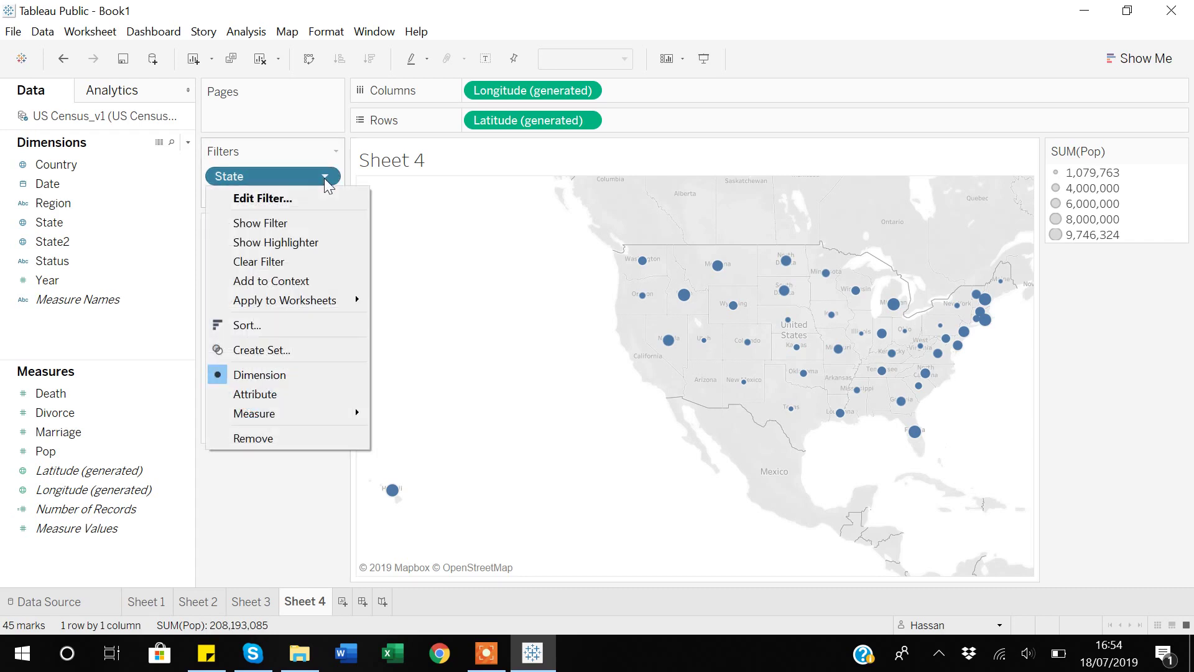
left_click(267, 199)
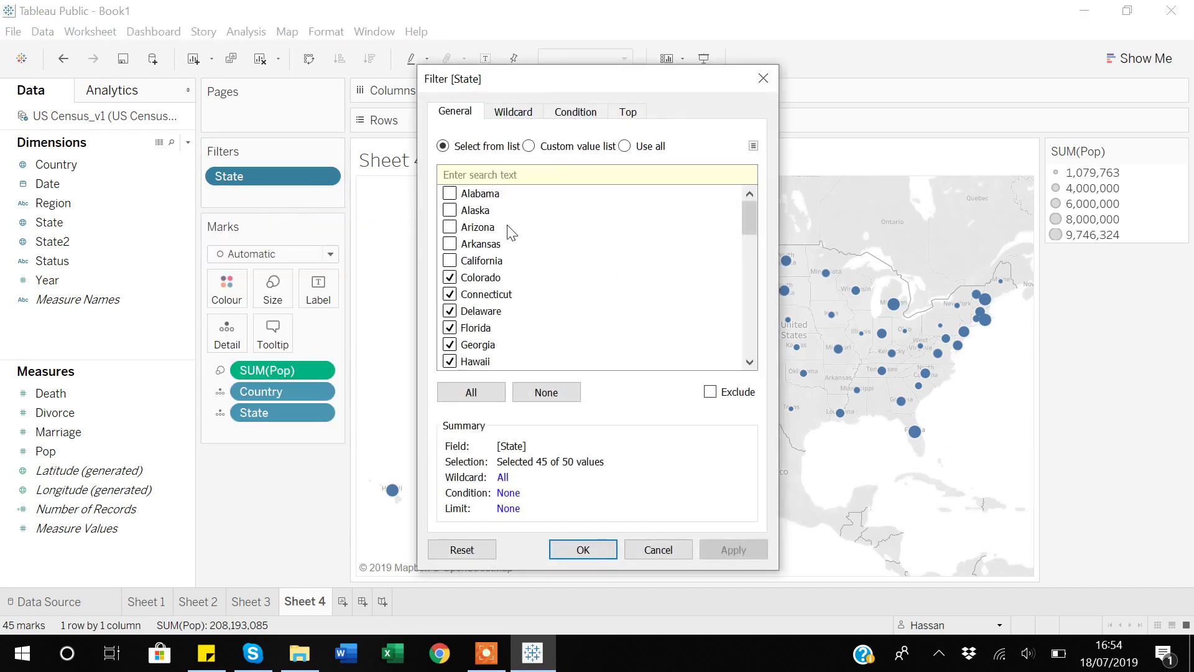
left_click(449, 195)
left_click(450, 211)
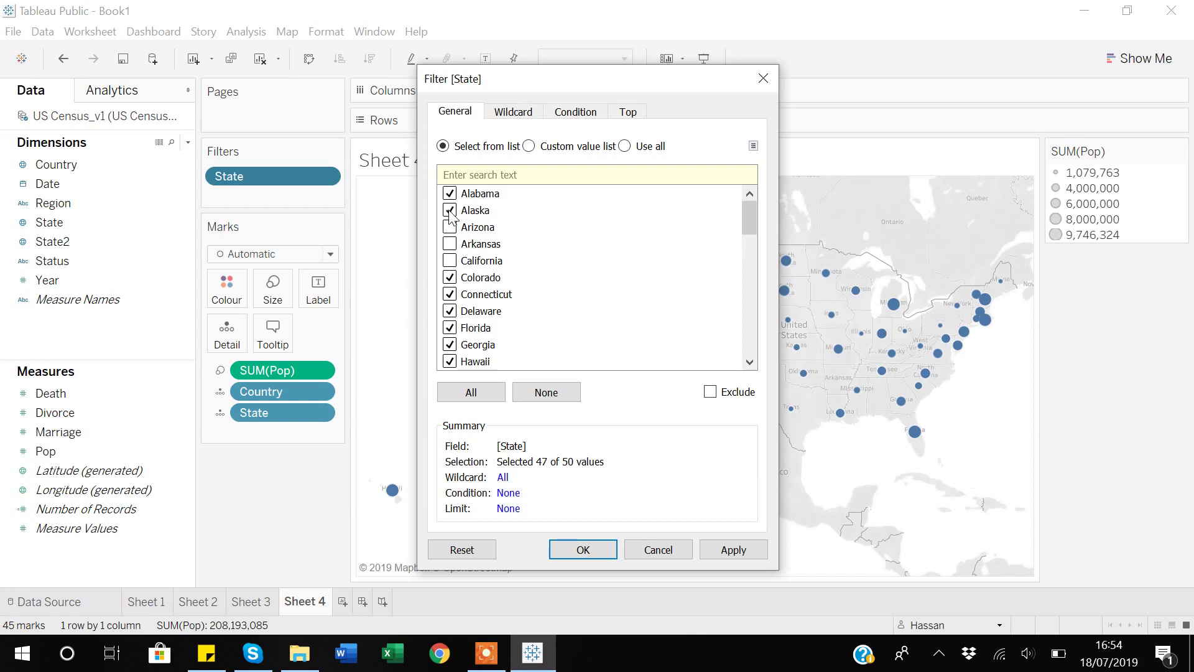
left_click(450, 228)
left_click(449, 228)
left_click(450, 243)
left_click(449, 278)
left_click(449, 261)
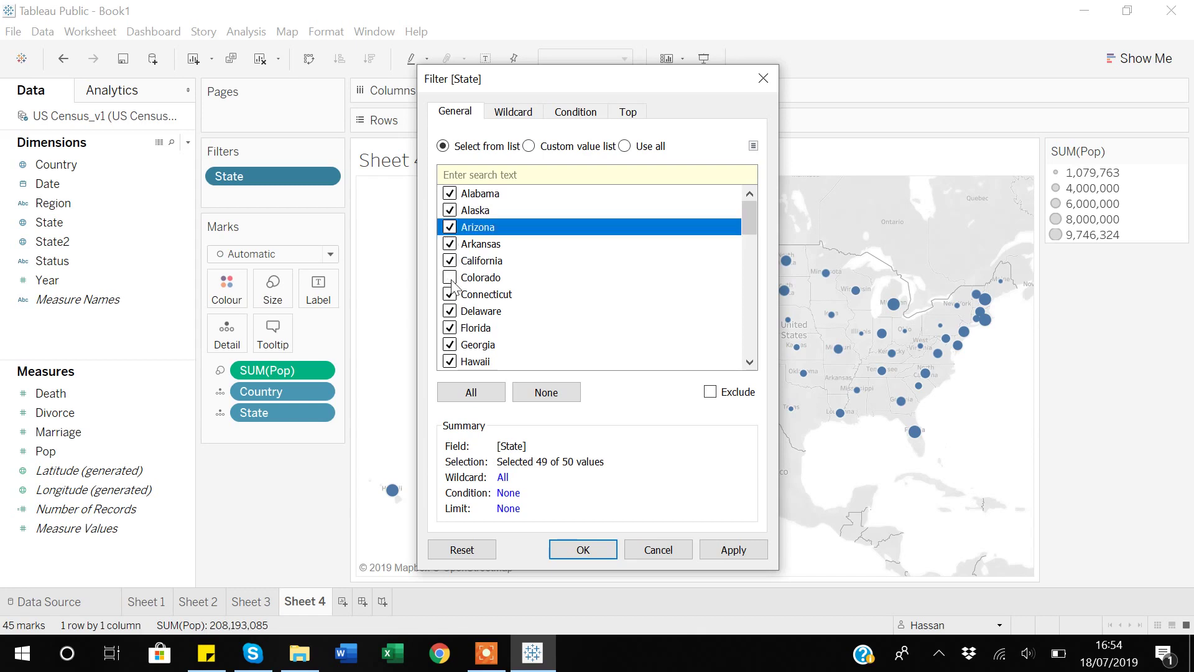
- Limit the State filter by field to the top 10 states by the sum of Pop
left_click(628, 112)
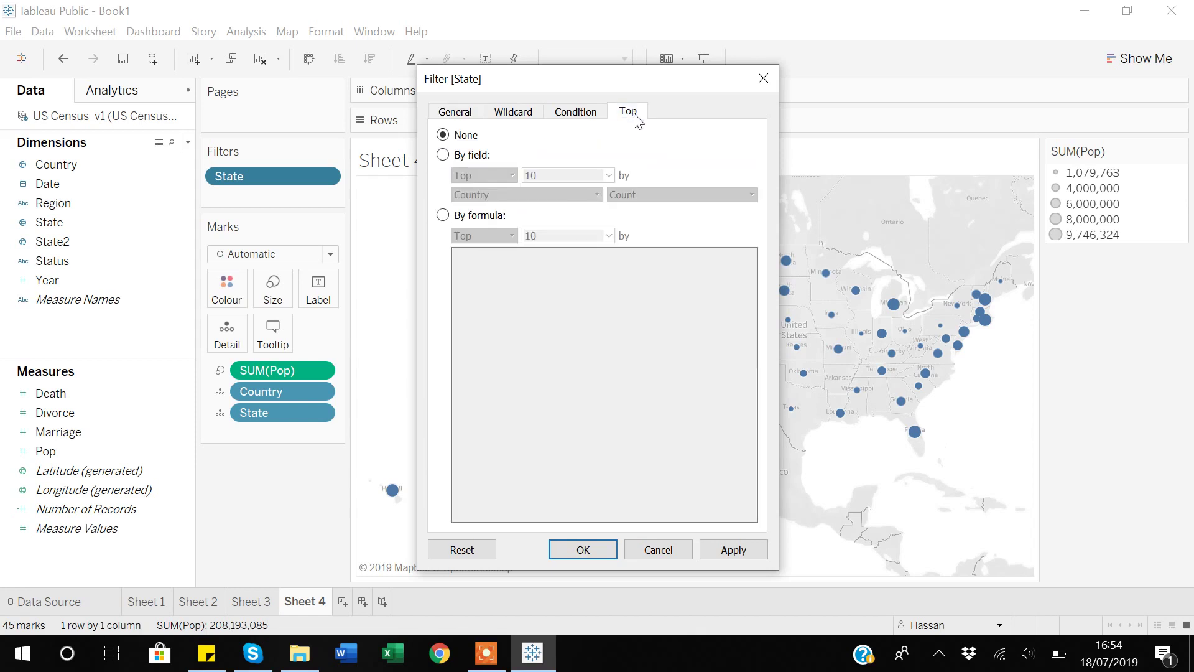
left_click(443, 155)
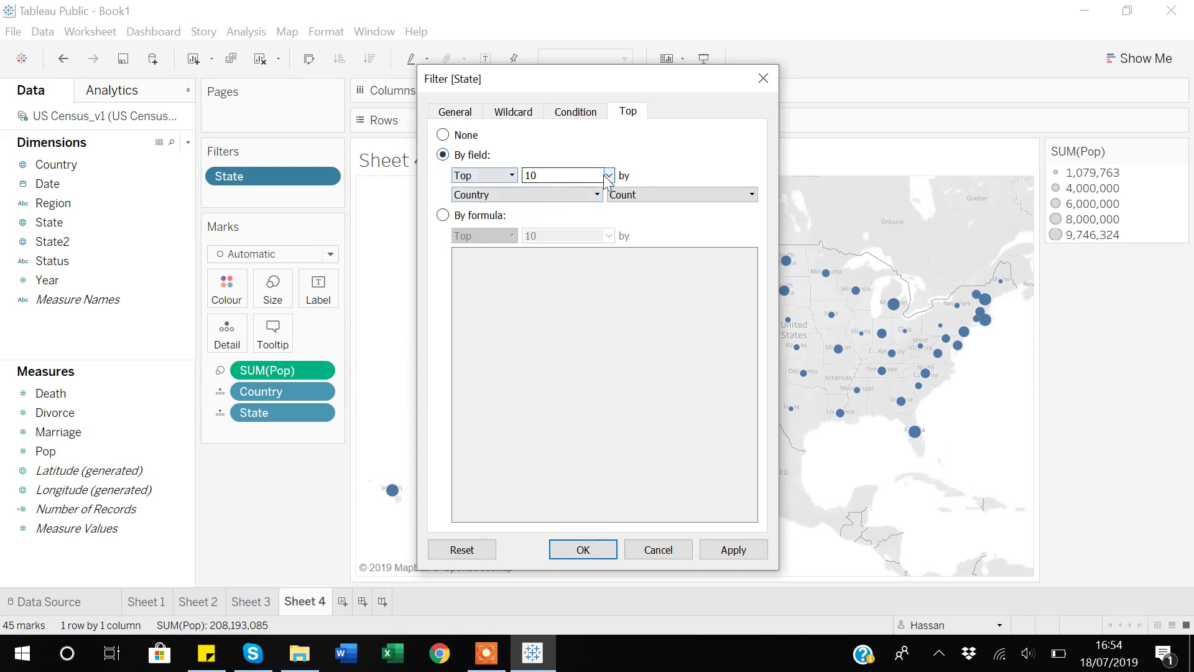
left_click(520, 196)
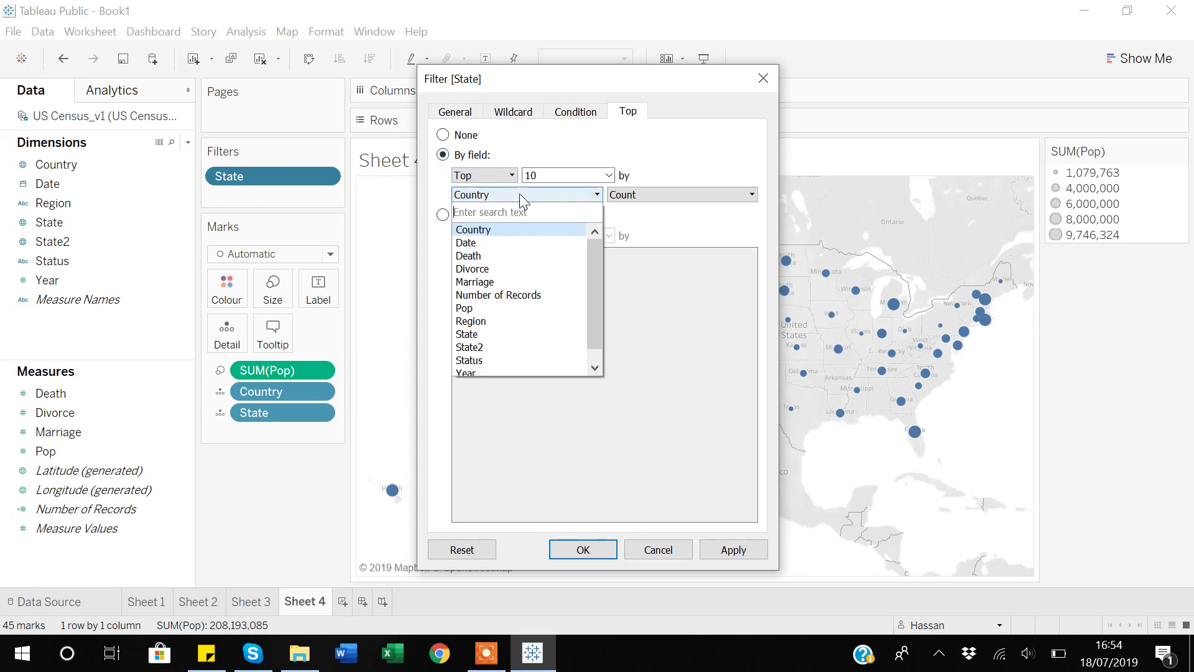
left_click(470, 308)
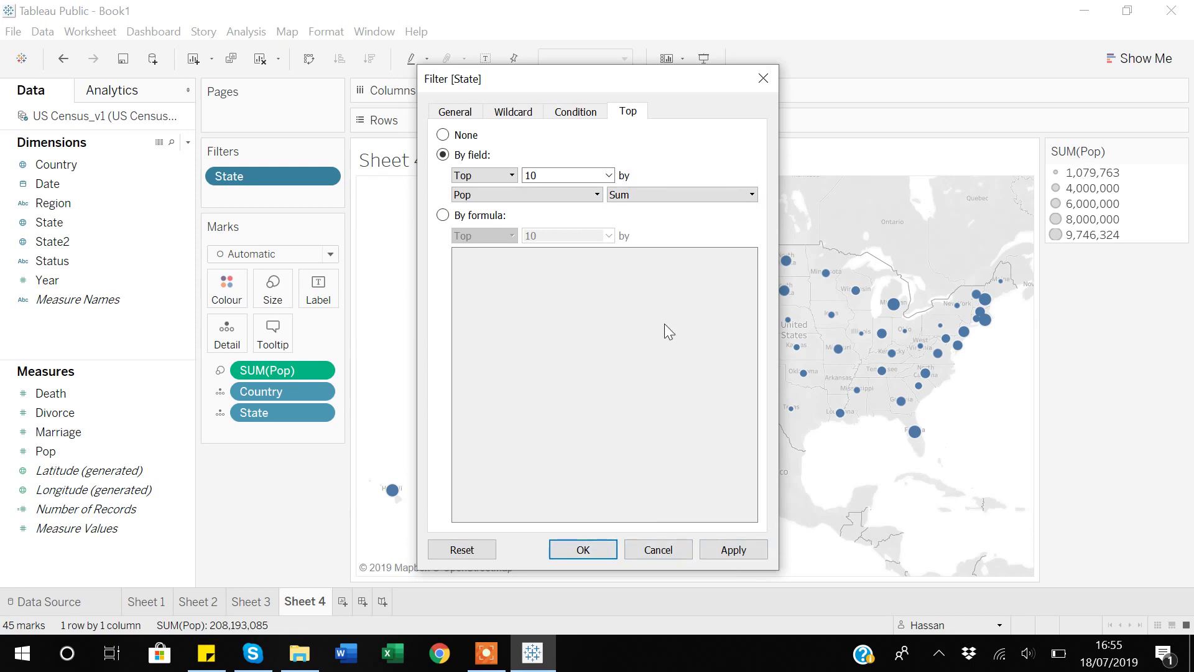
left_click(736, 551)
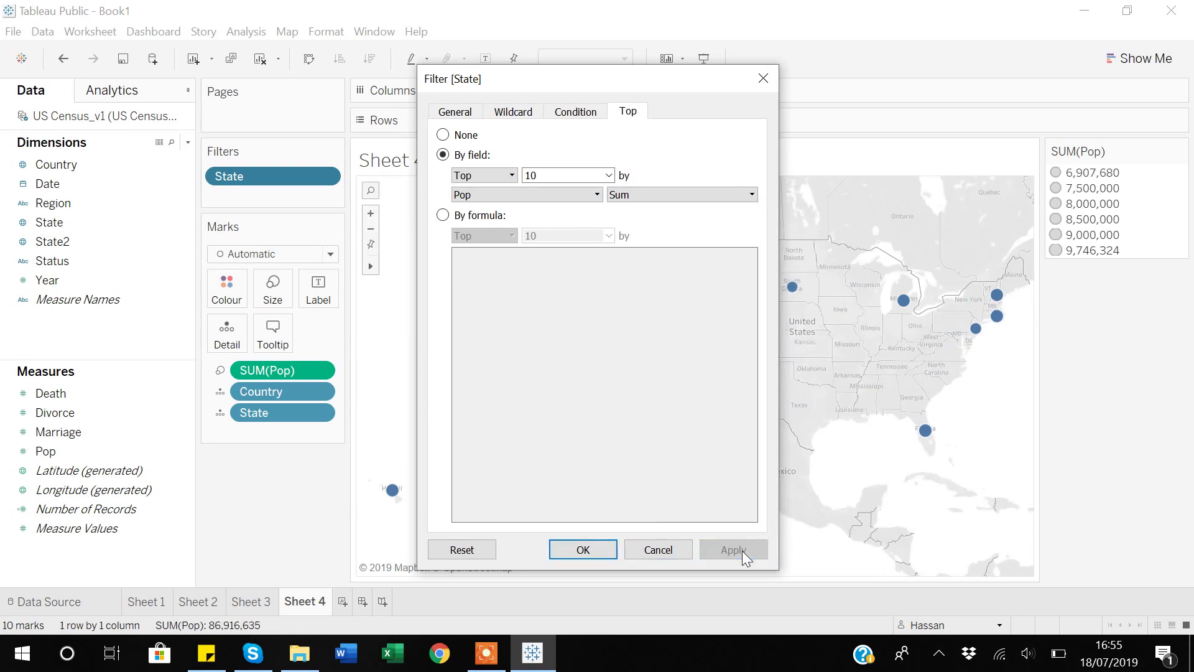
left_click(584, 550)
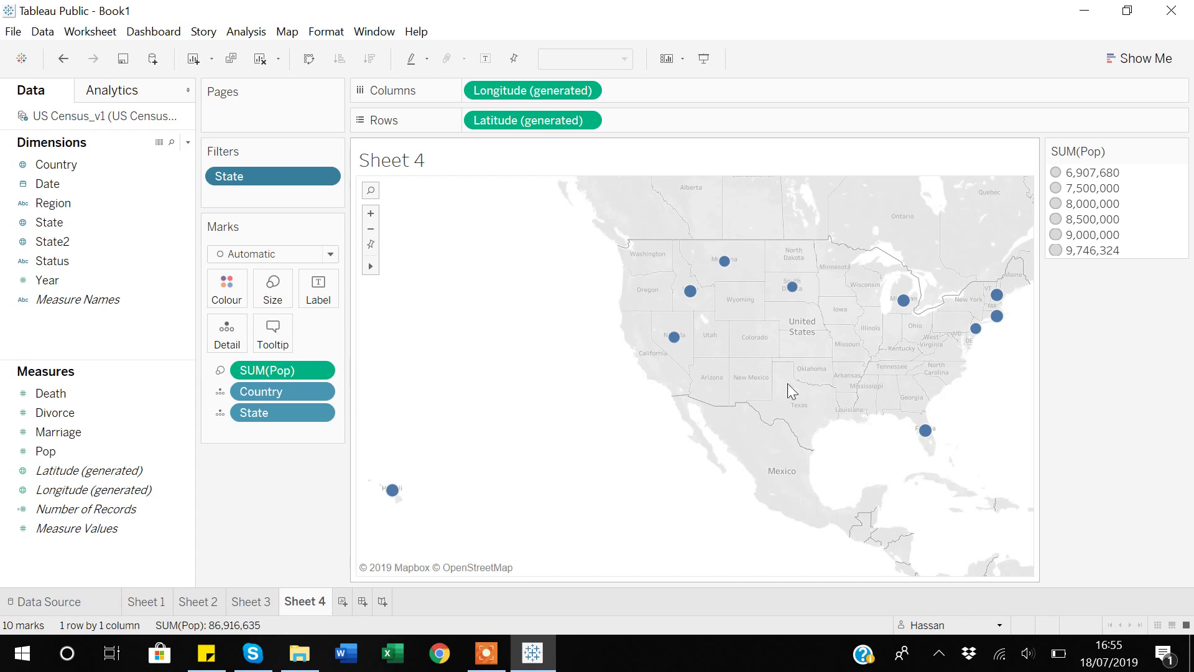
mouse_move(790, 286)
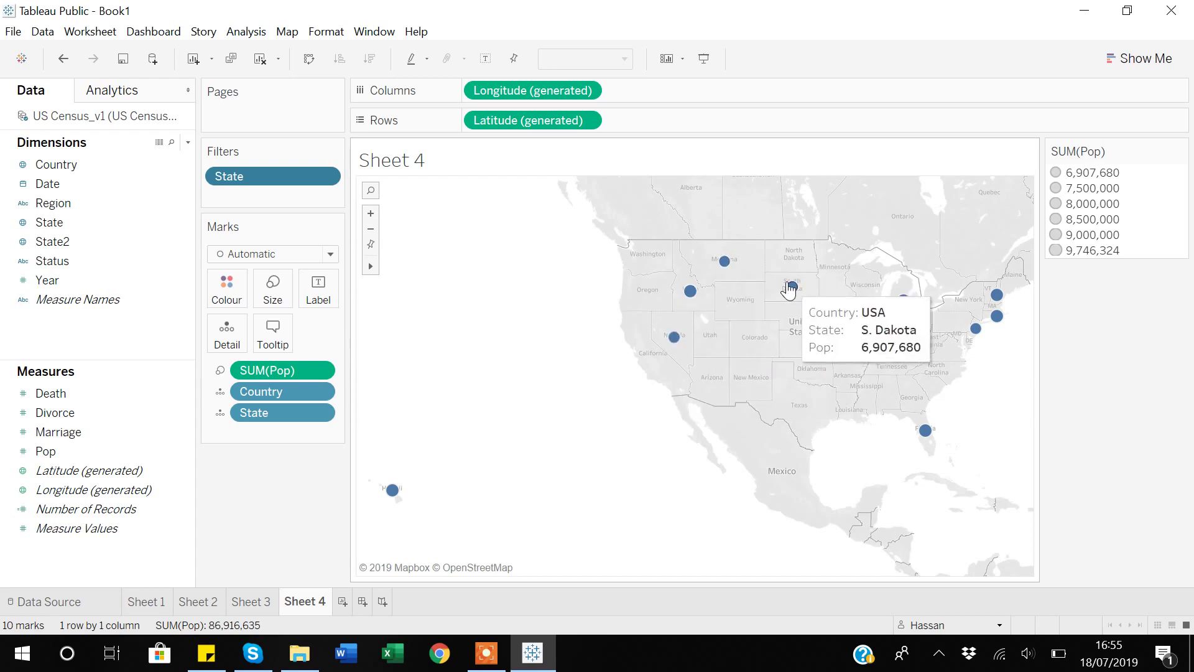
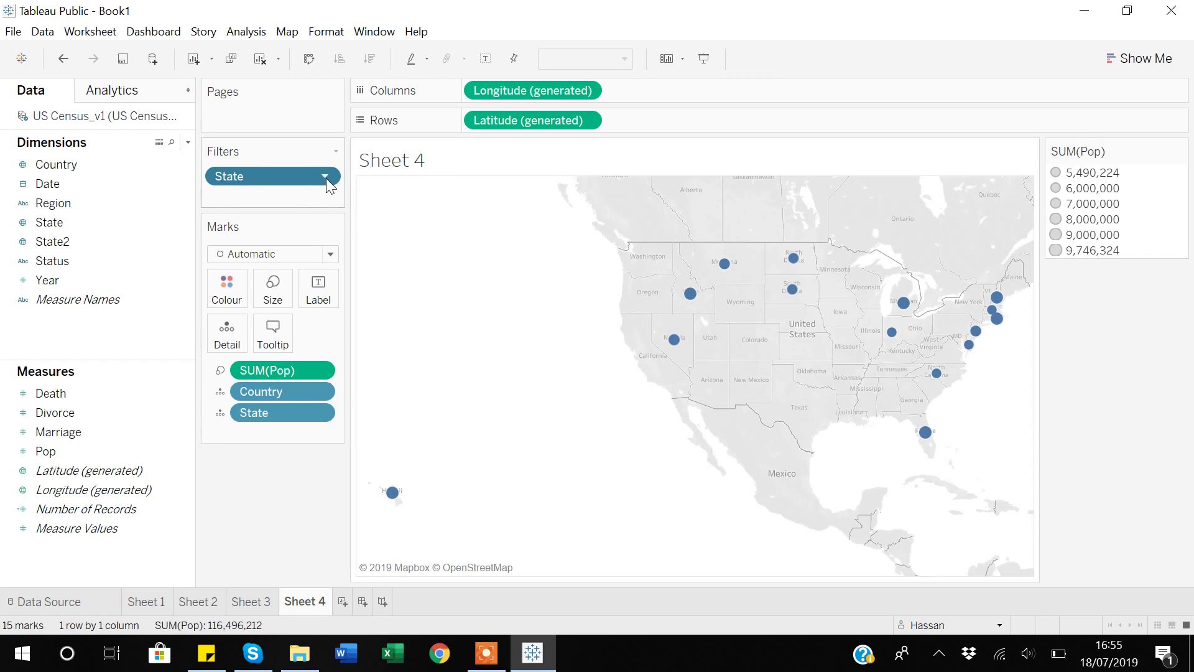
- Change the State filter's limit to the bottom 15 states by the sum of Pop
left_click(326, 179)
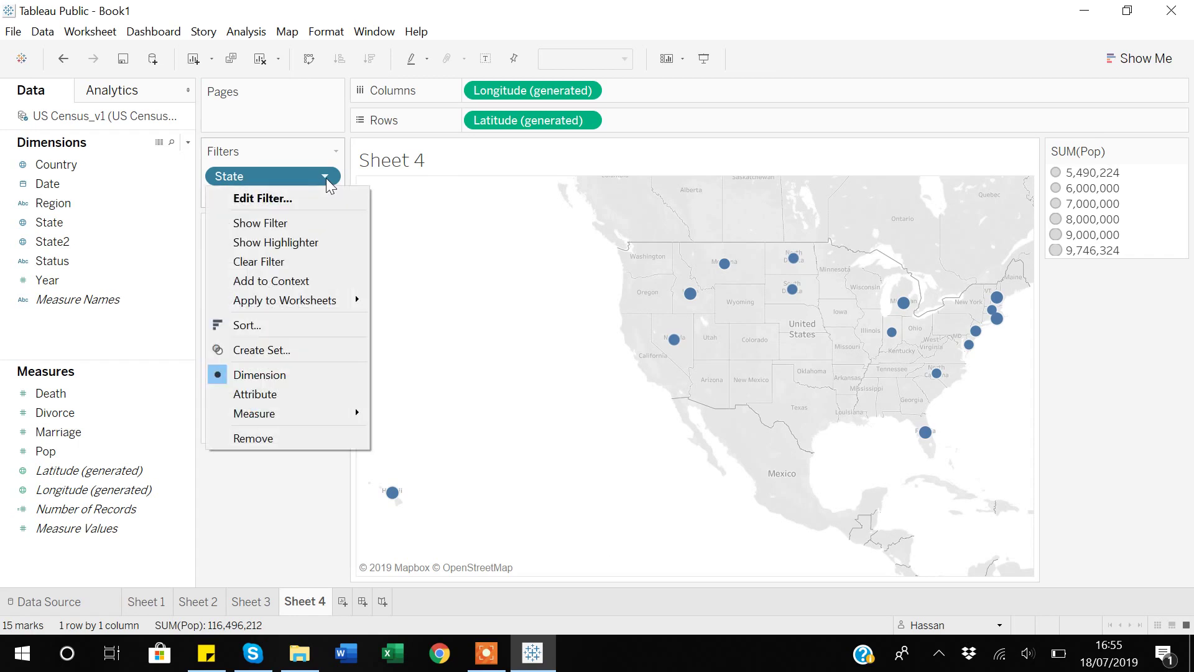
left_click(299, 204)
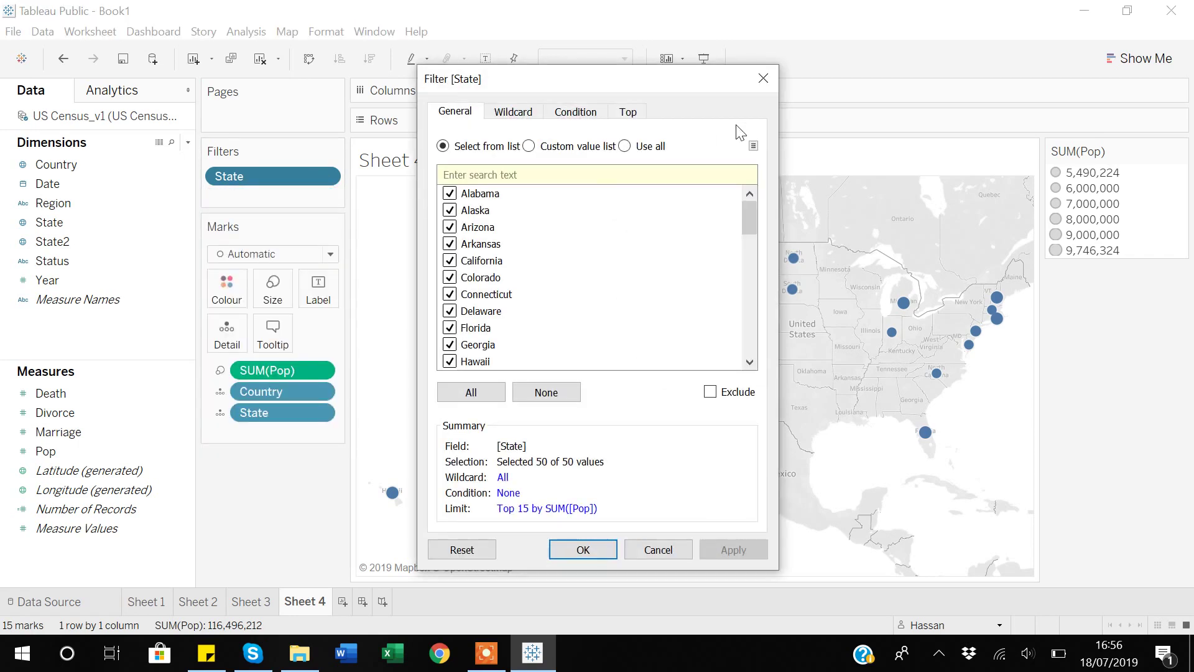
left_click(626, 113)
left_click(493, 176)
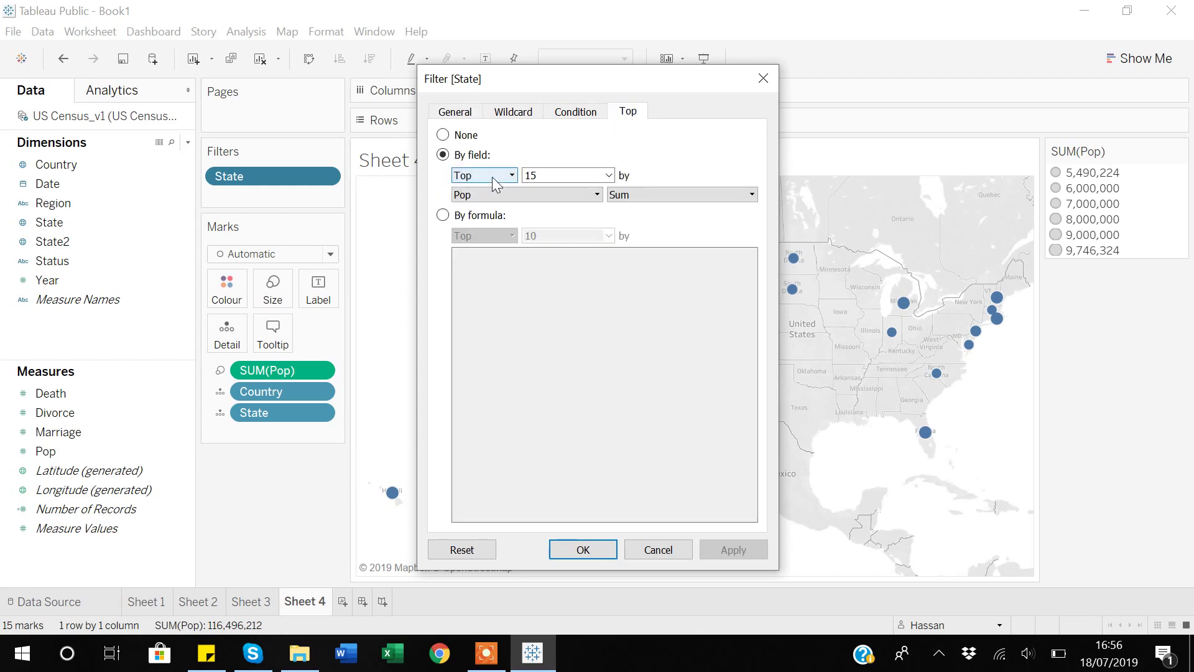
left_click(480, 202)
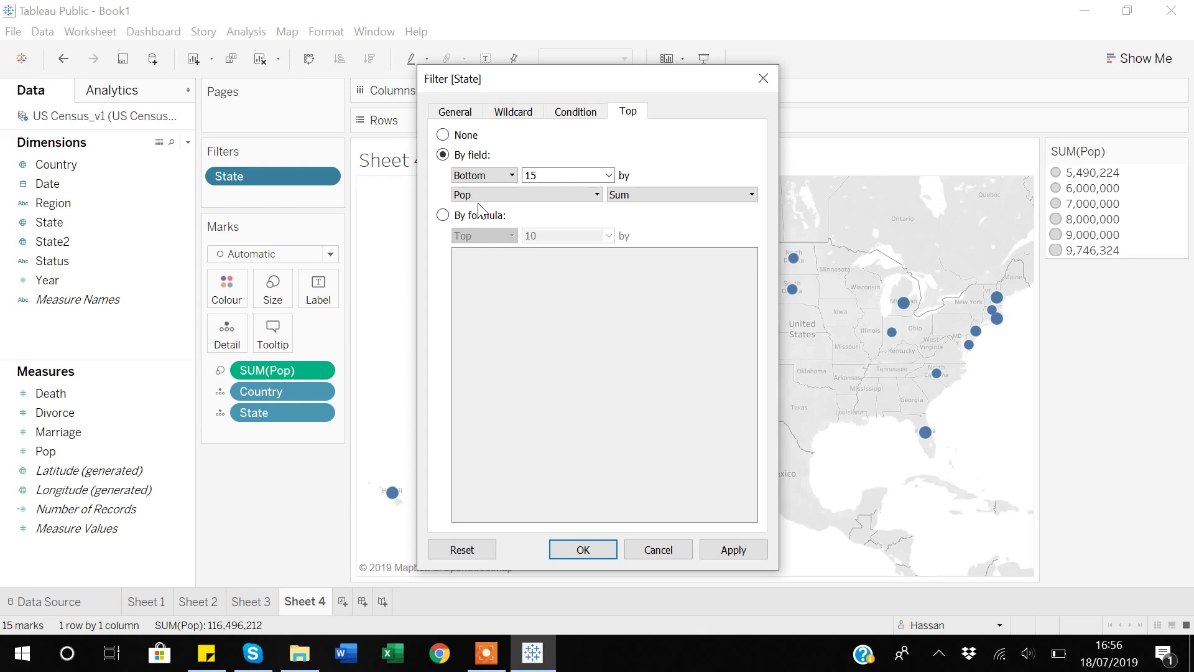
left_click(736, 555)
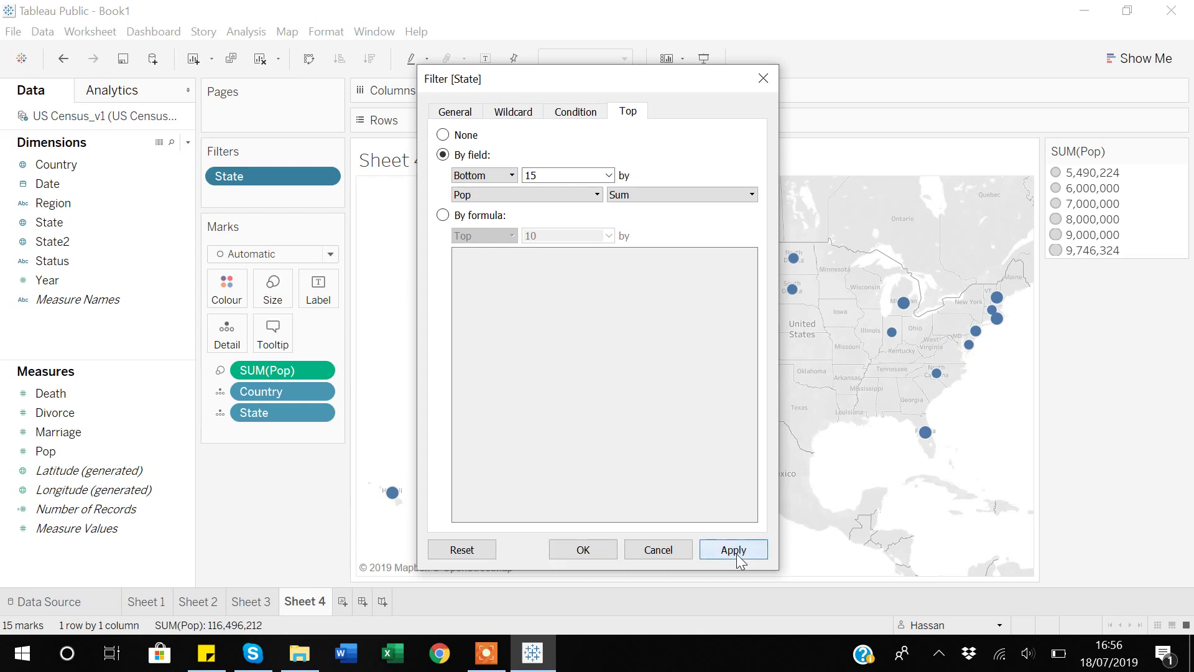
left_click(580, 556)
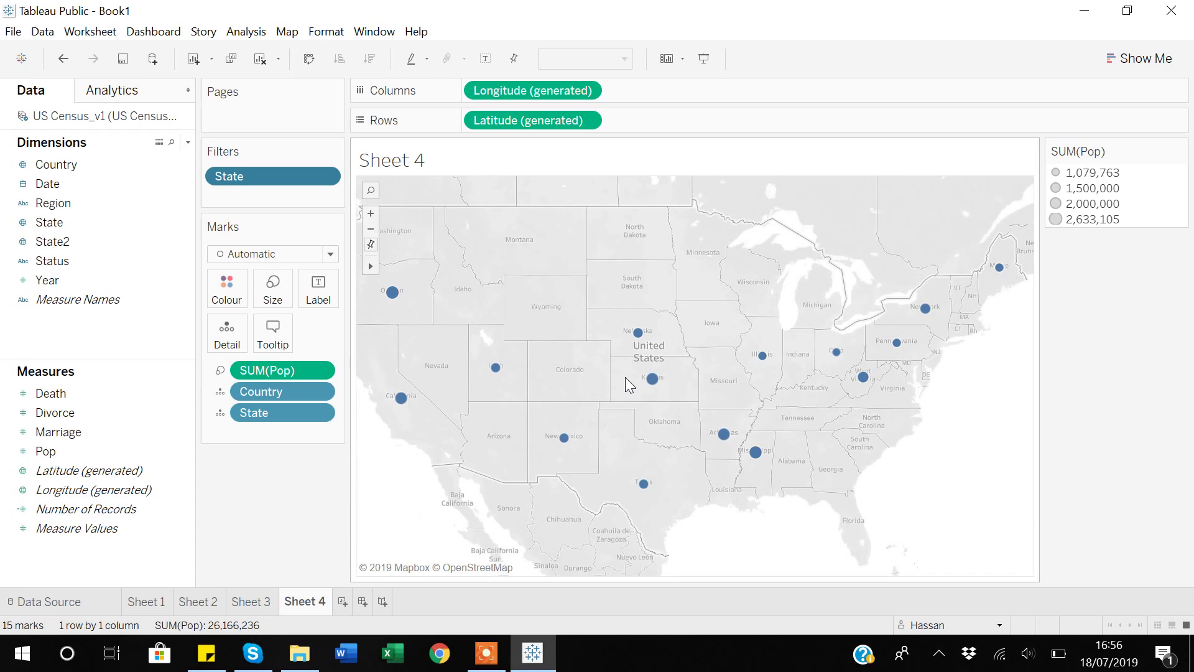
- Add a fifth worksheet with a map of Country and State, and size its points by the sum of Pop
left_click(343, 601)
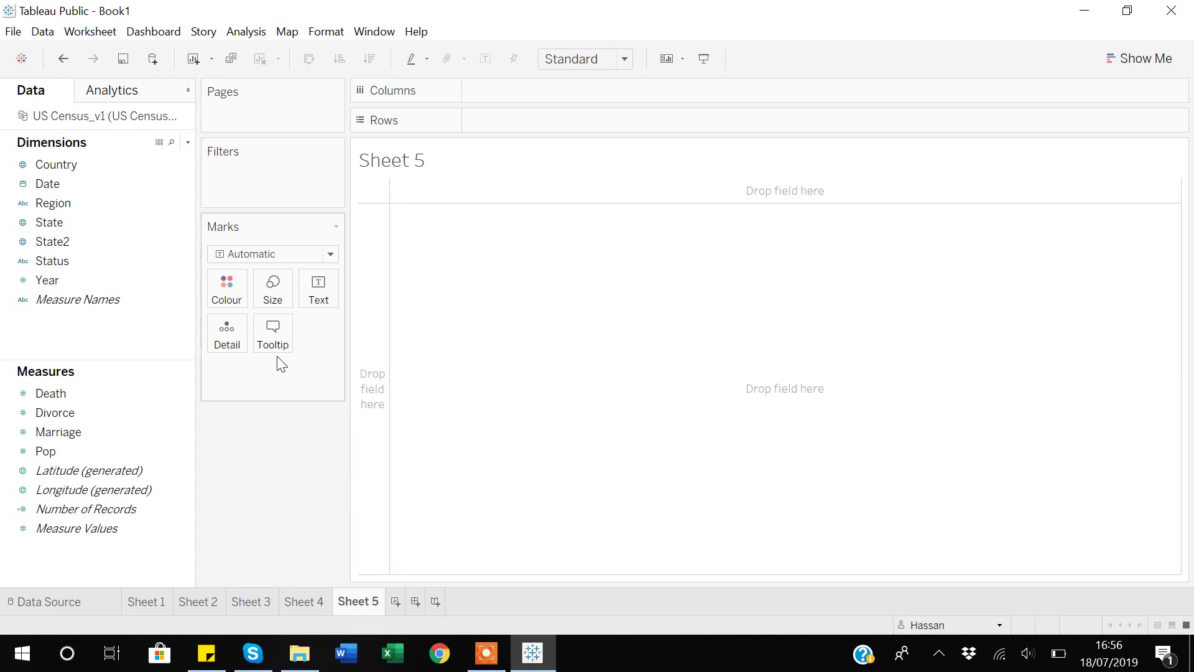
double_click(55, 165)
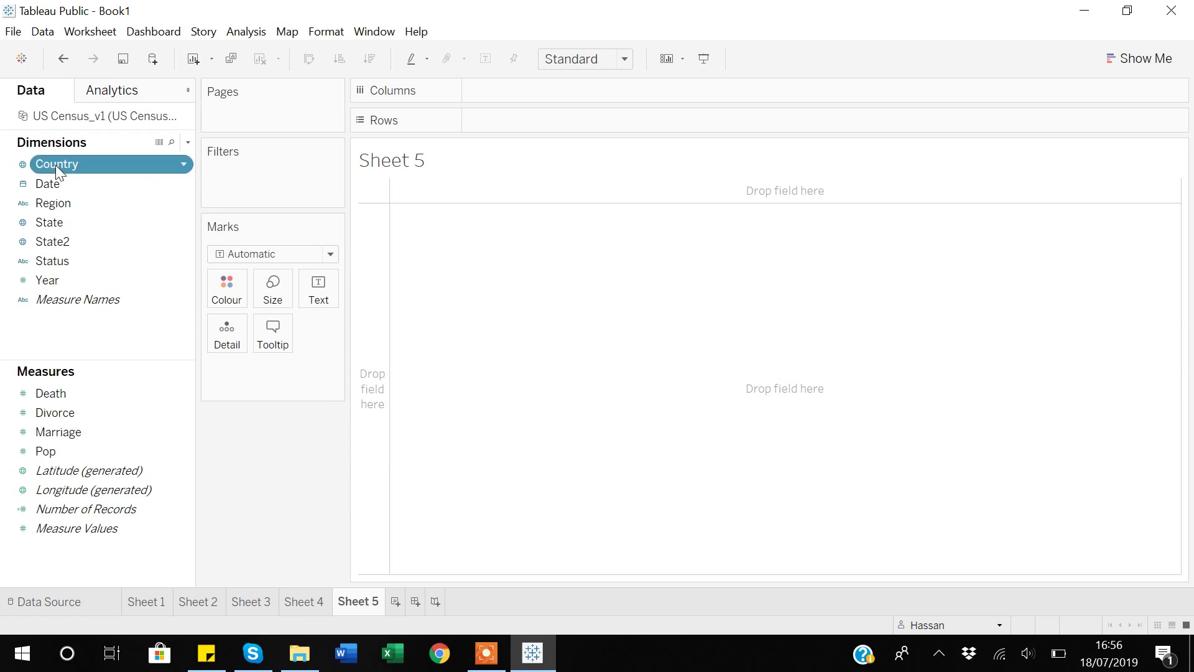
double_click(53, 229)
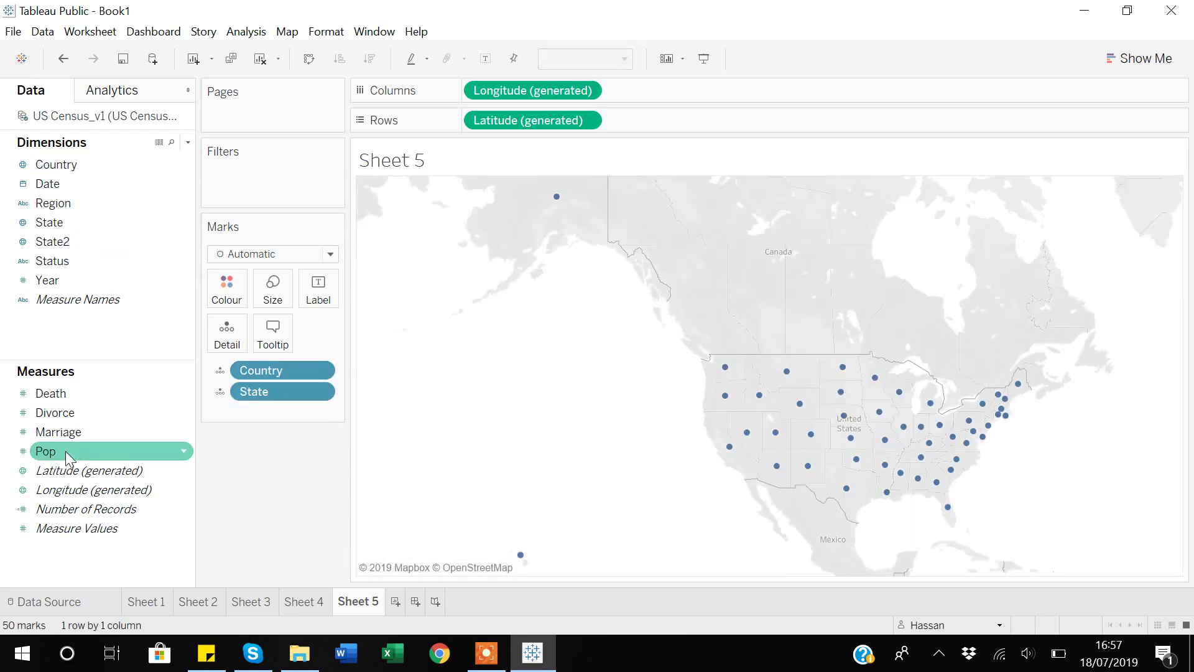
left_click_drag(45, 453, 272, 302)
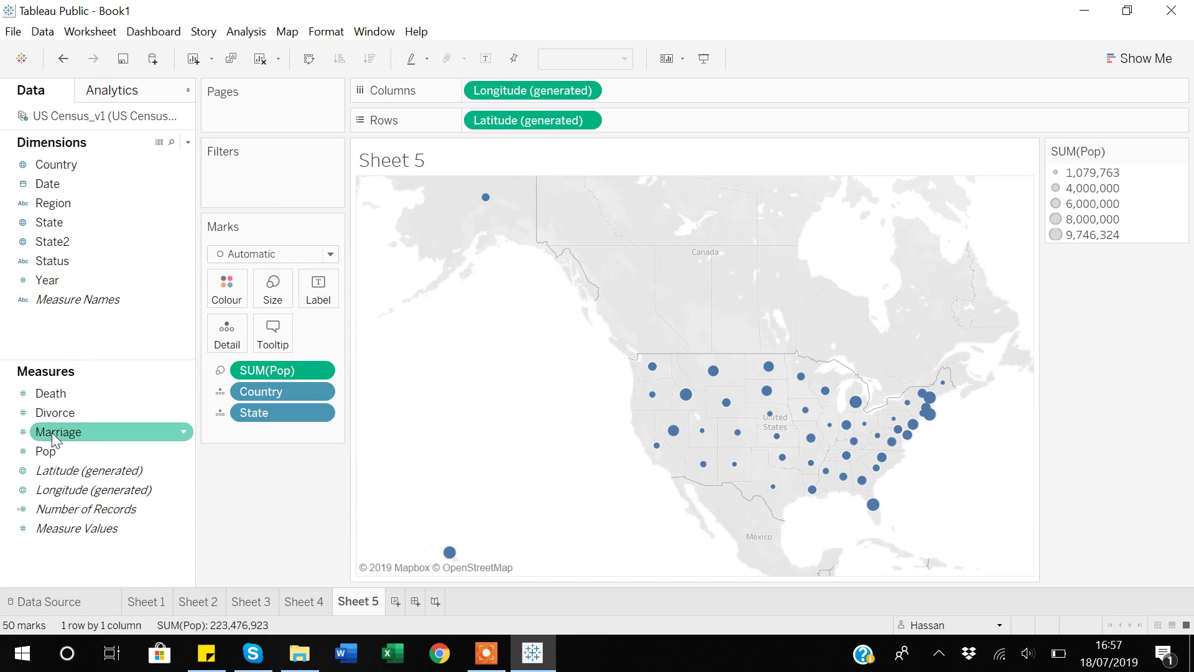
- Start a range filter on all values of Marriage and set its minimum to 6,000
left_click_drag(55, 439, 249, 184)
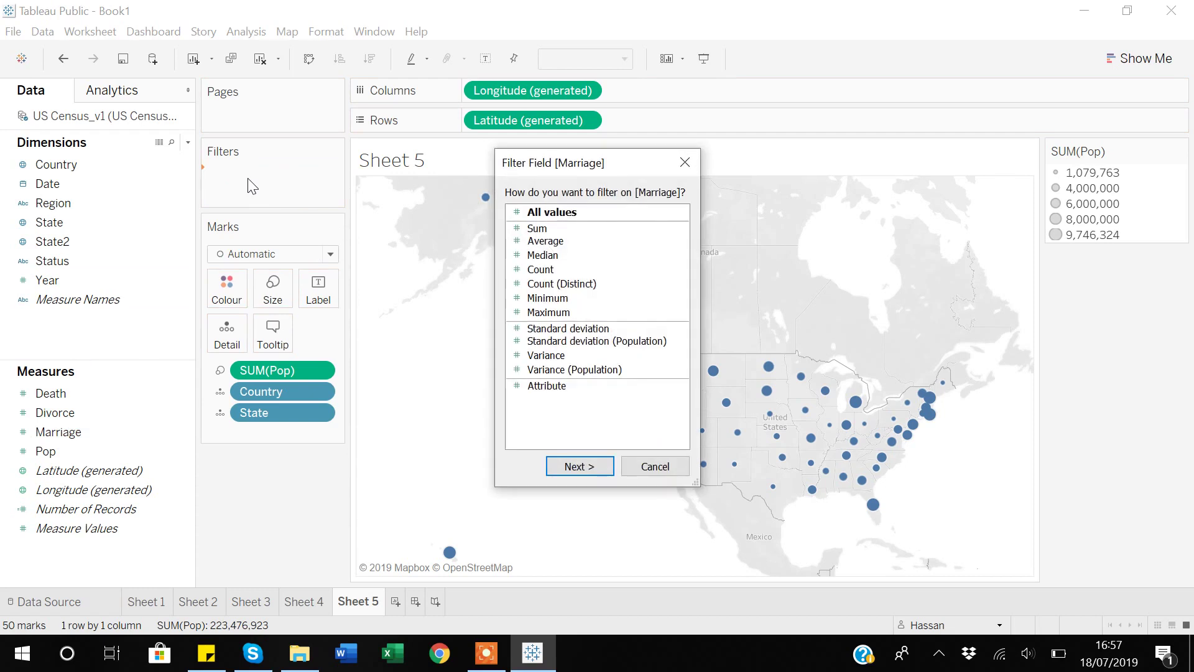
left_click(567, 468)
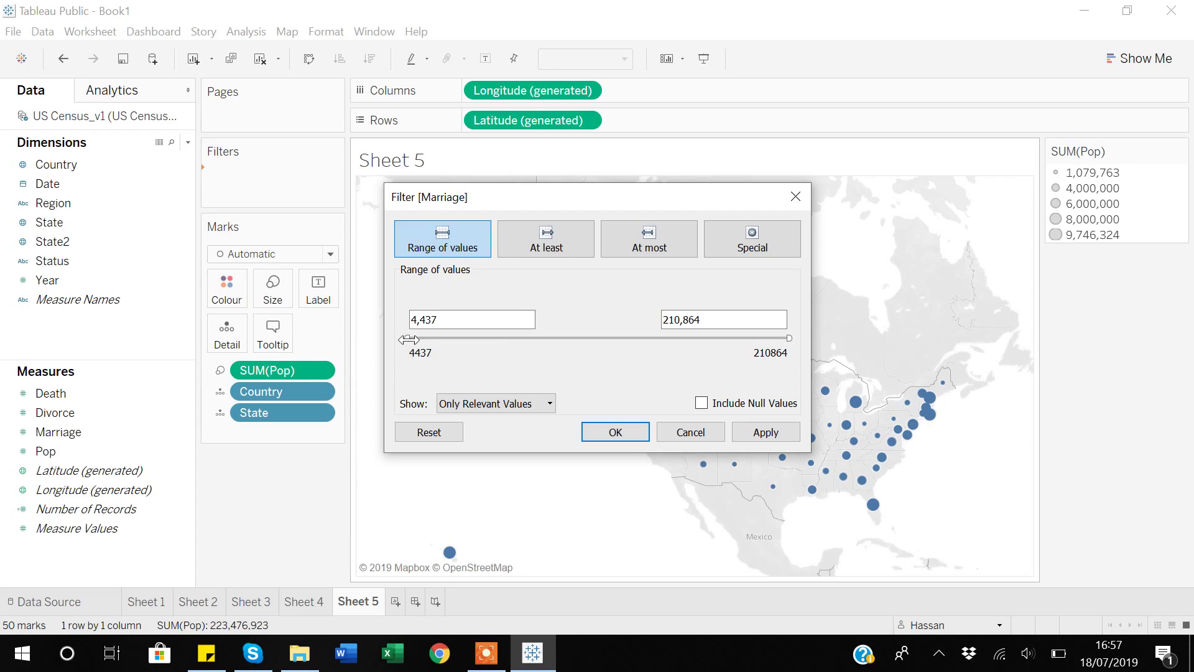
mouse_move(409, 340)
left_mouse_down()
mouse_move(432, 340)
mouse_move(407, 341)
left_mouse_up()
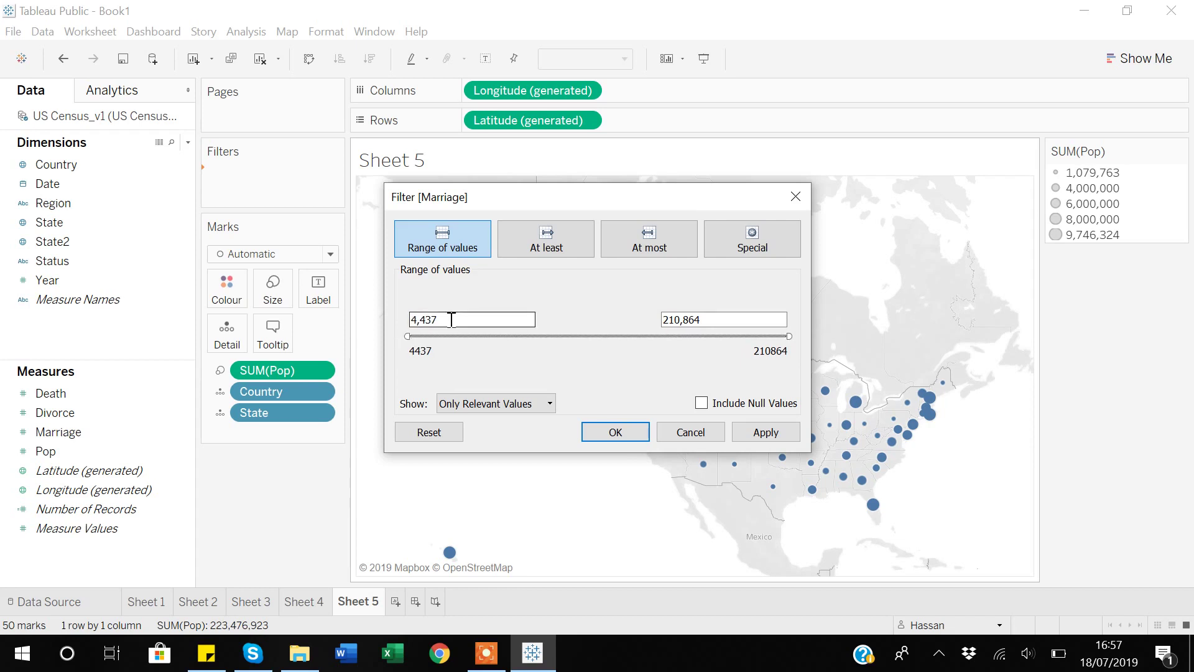
left_click(453, 320)
key("BackSpace")
key("BackSpace")
key("BackSpace")
key("BackSpace")
key("BackSpace")
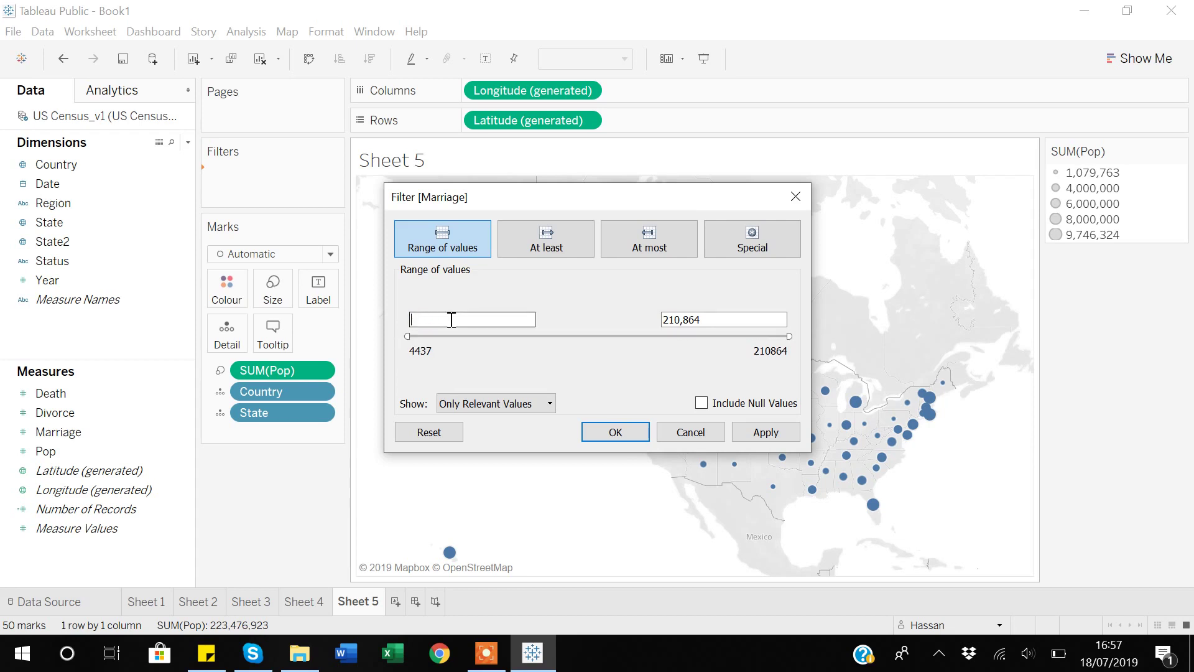
type("6000")
- Set the Marriage range's maximum to 200,000 and apply the filter to the map
left_click(725, 319)
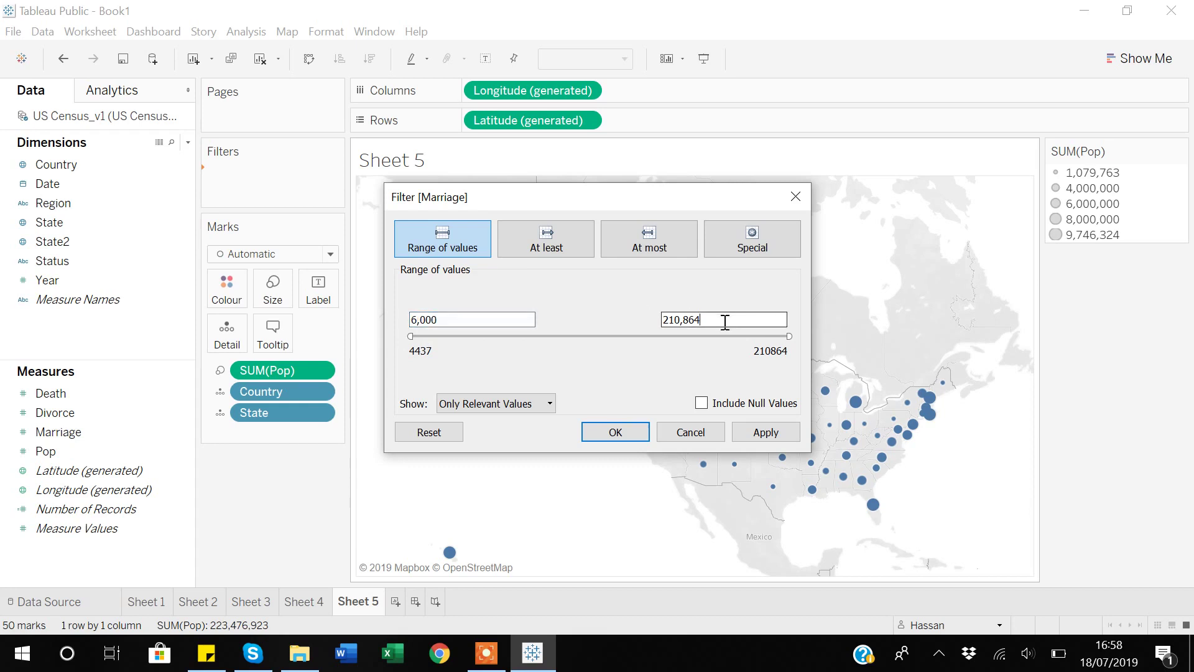
key("BackSpace")
key("BackSpace")
key("BackSpace")
key("BackSpace")
key("BackSpace")
key("BackSpace")
type("00000")
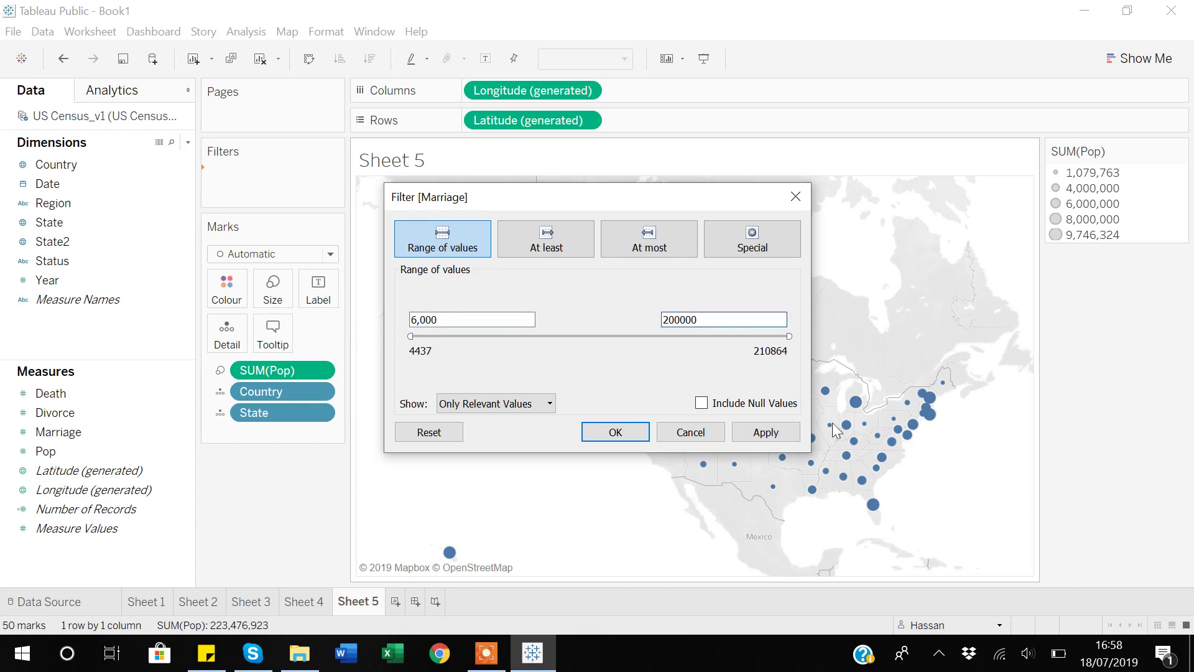
left_click(784, 436)
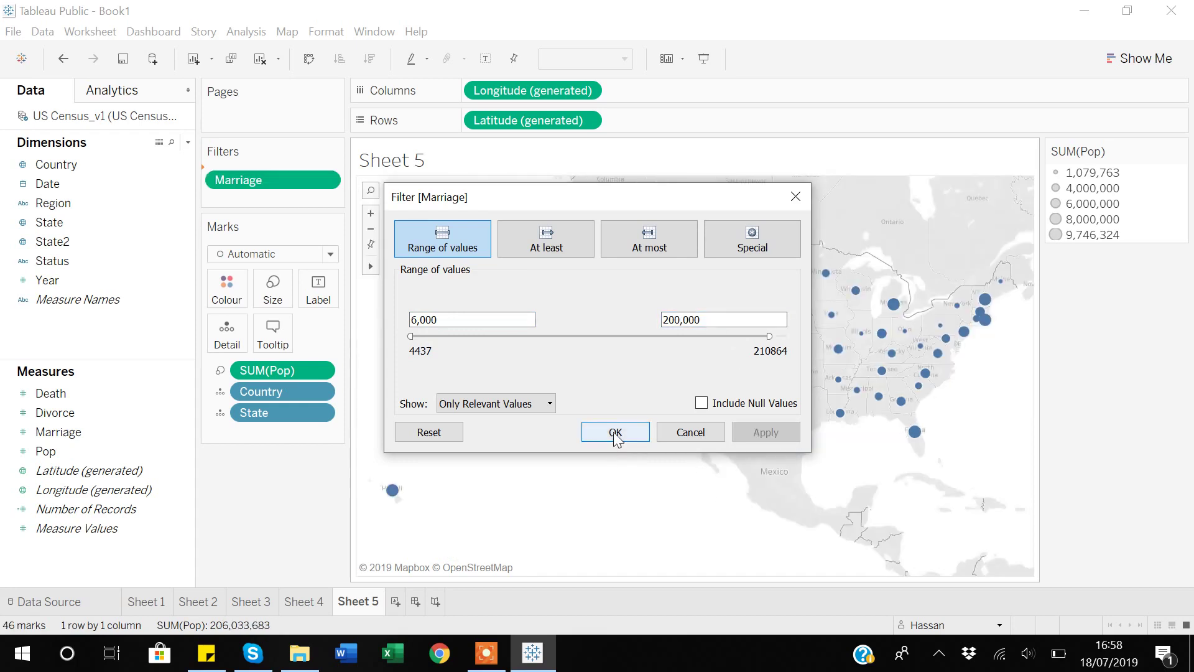
left_click(615, 433)
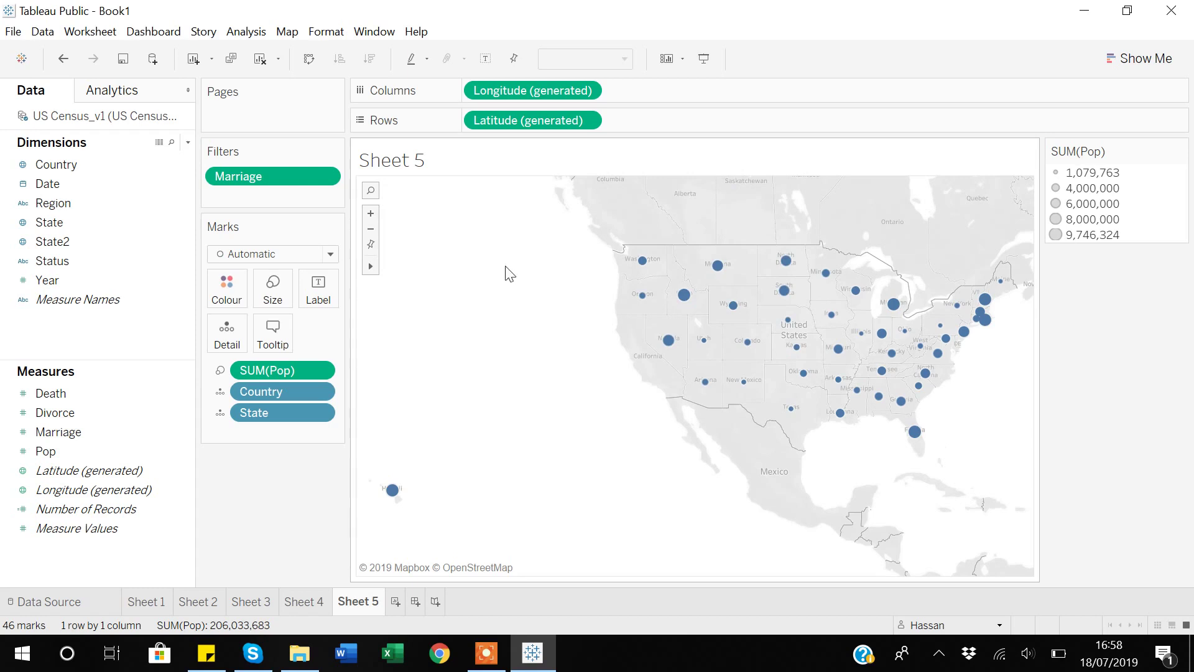
- Change the Marriage filter to an at-least condition with a minimum of about 62,686 and apply it to the map
left_click(321, 176)
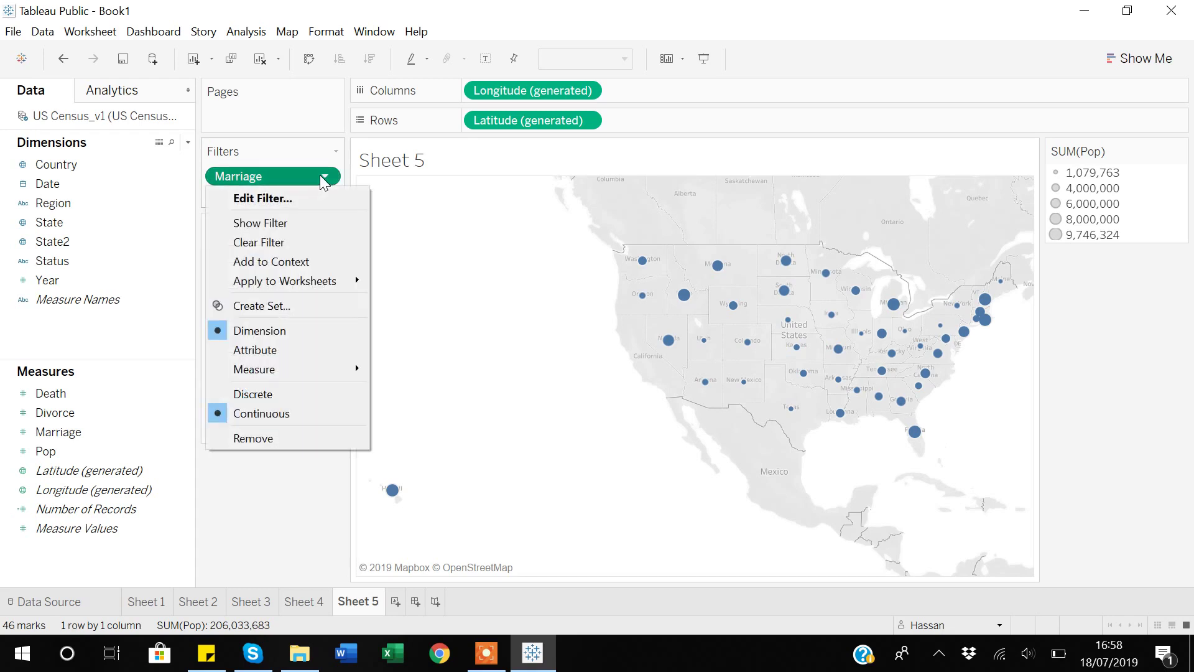
left_click(260, 199)
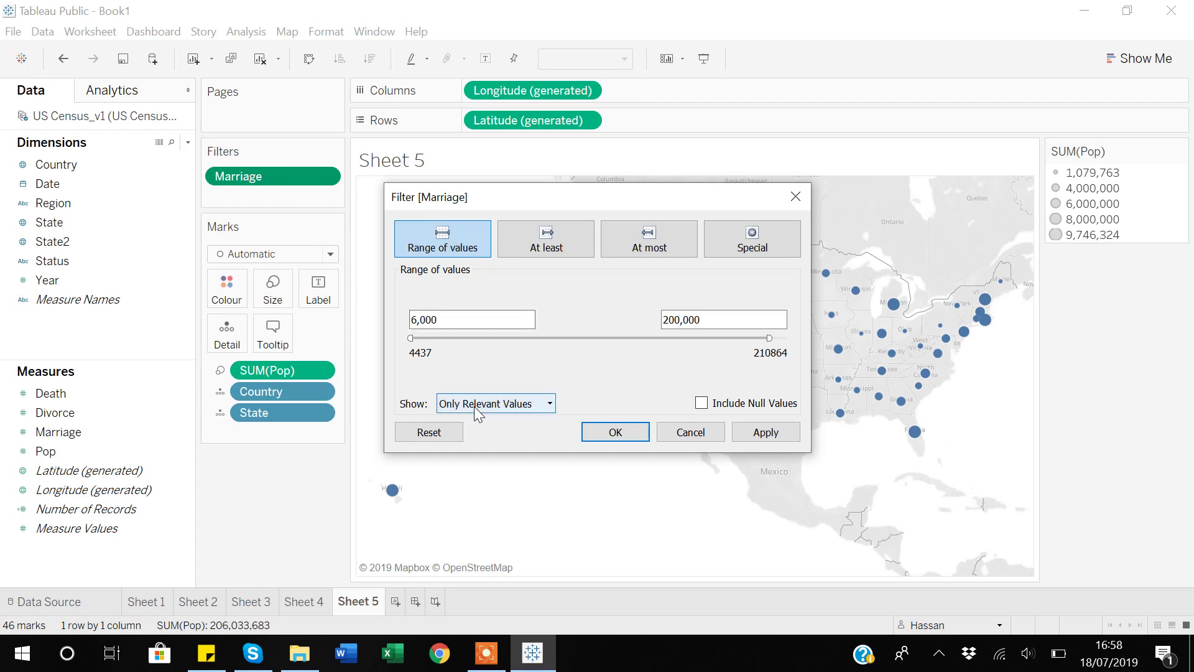
left_click(553, 247)
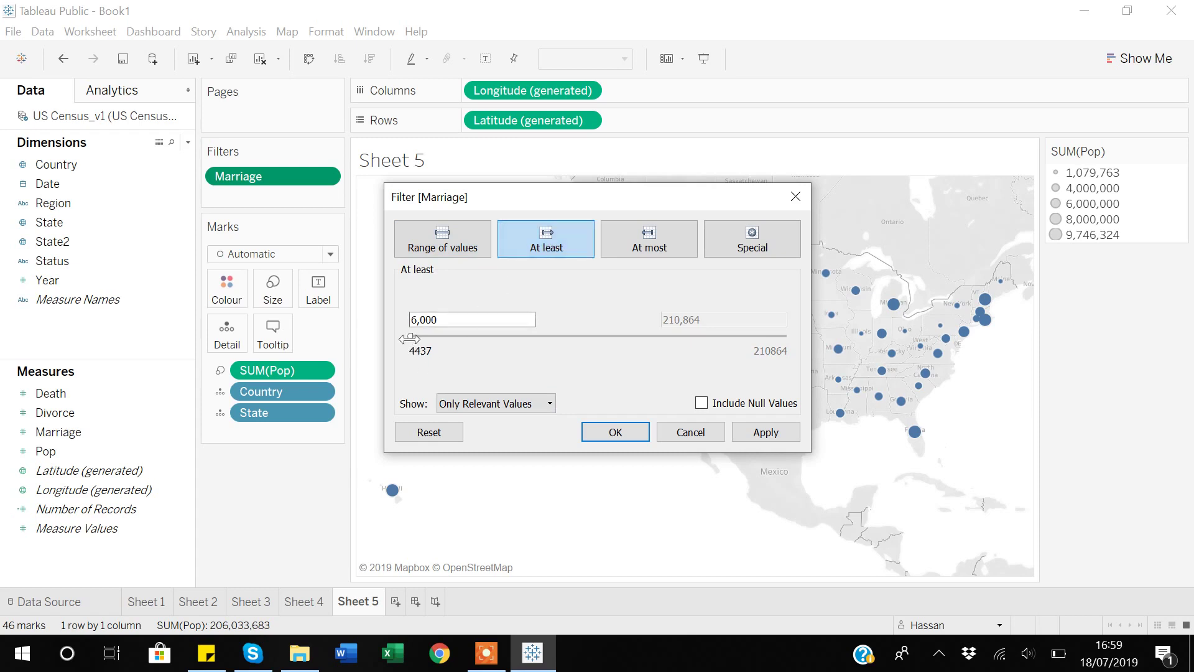
left_click_drag(409, 338, 513, 339)
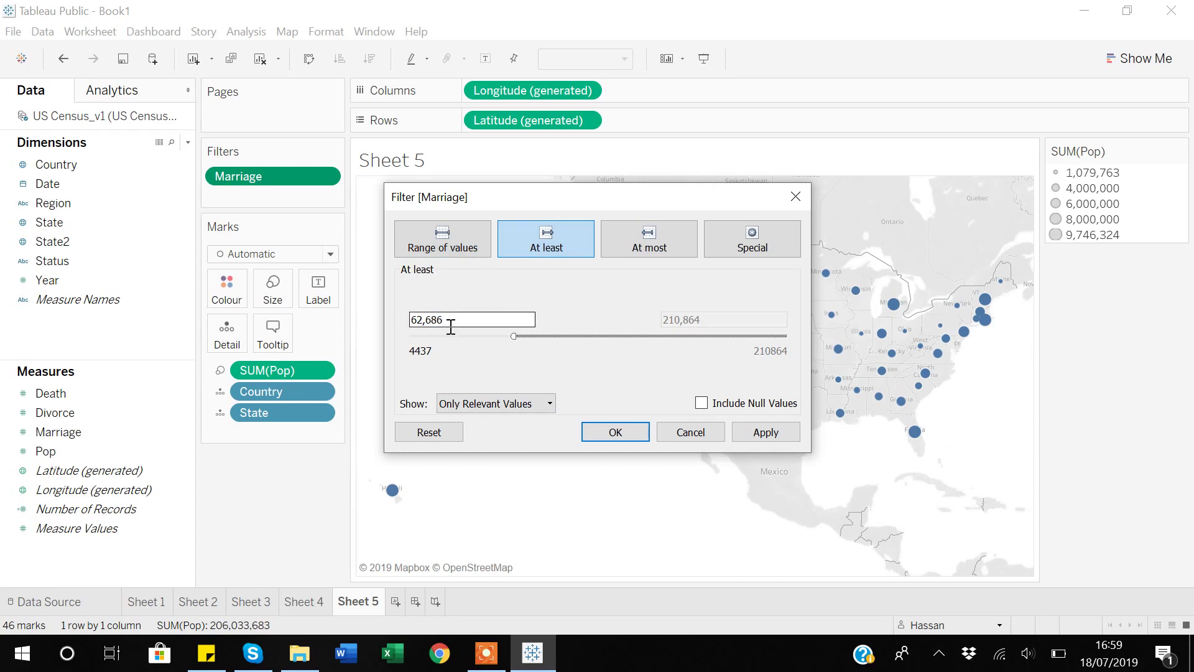
left_click(767, 436)
left_click(616, 435)
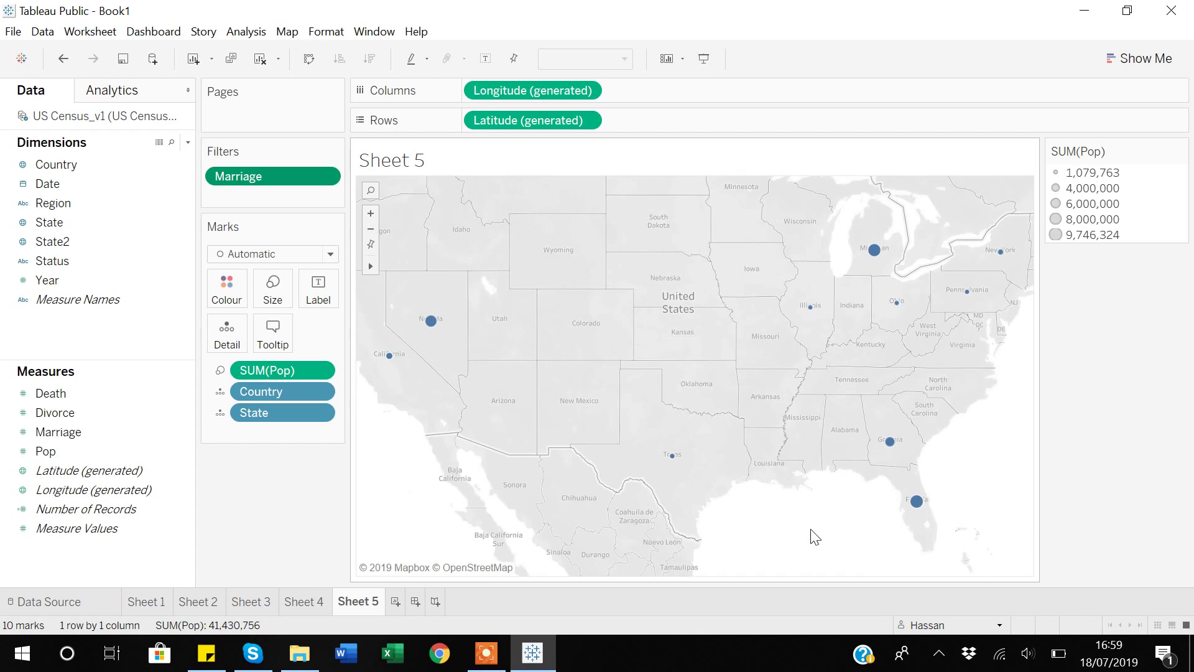
- Return the Marriage filter's minimum to 4,437, then switch it to an at-most condition of about 120,254 and apply it
left_click(326, 180)
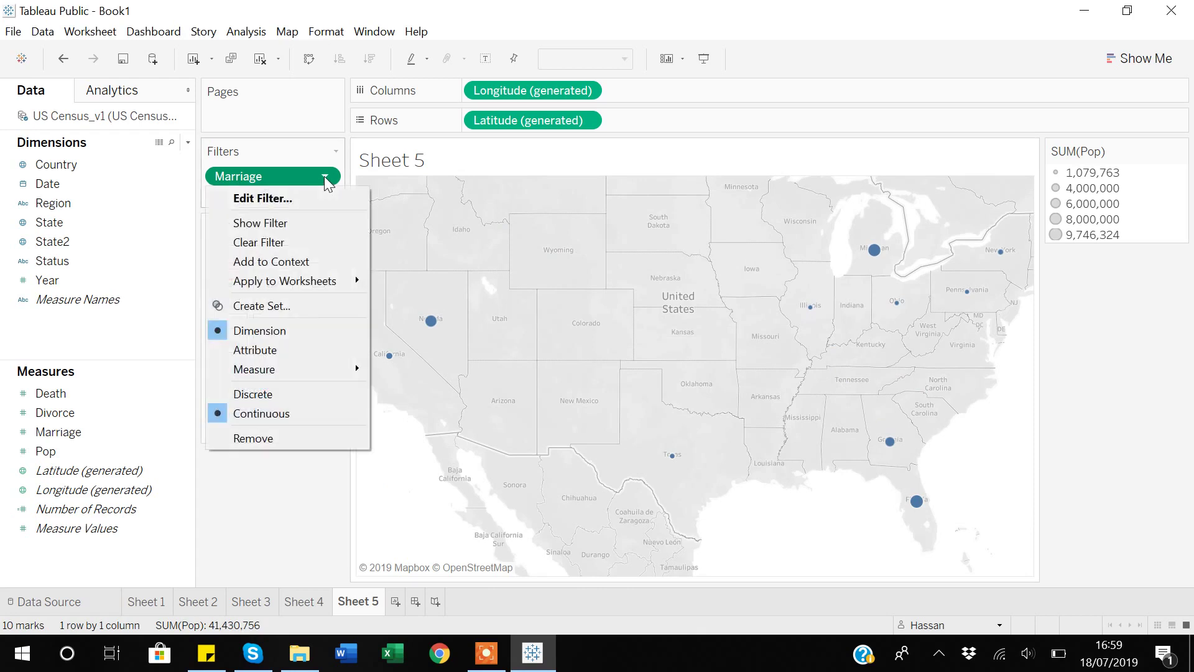
left_click(272, 194)
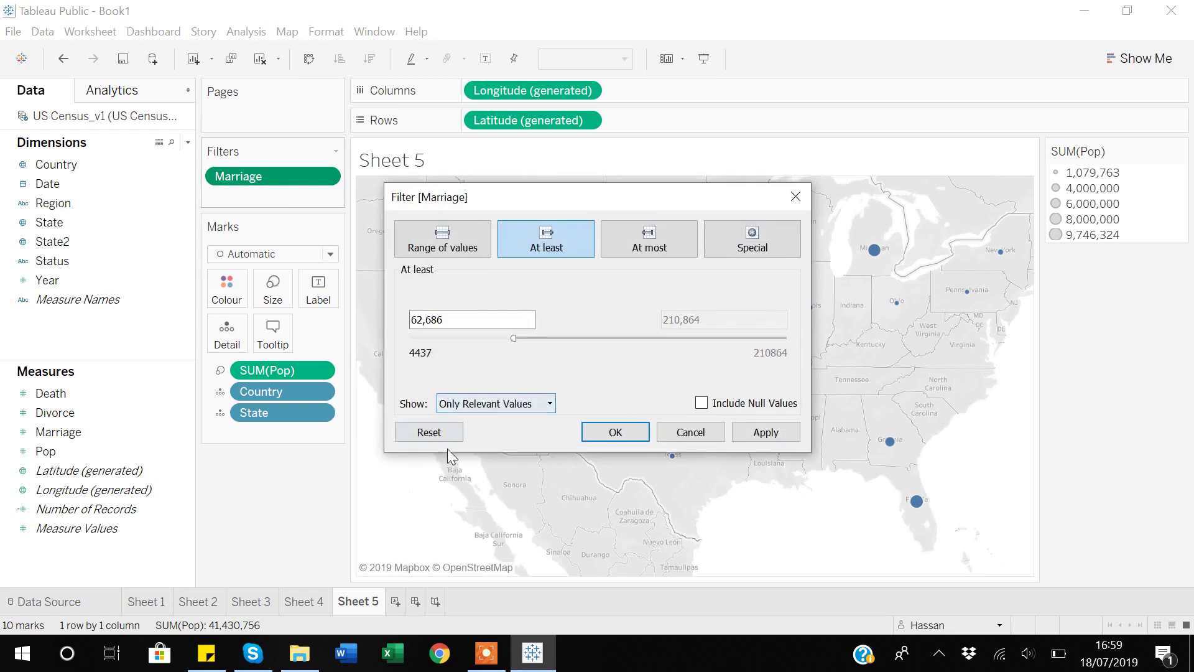
left_click(422, 434)
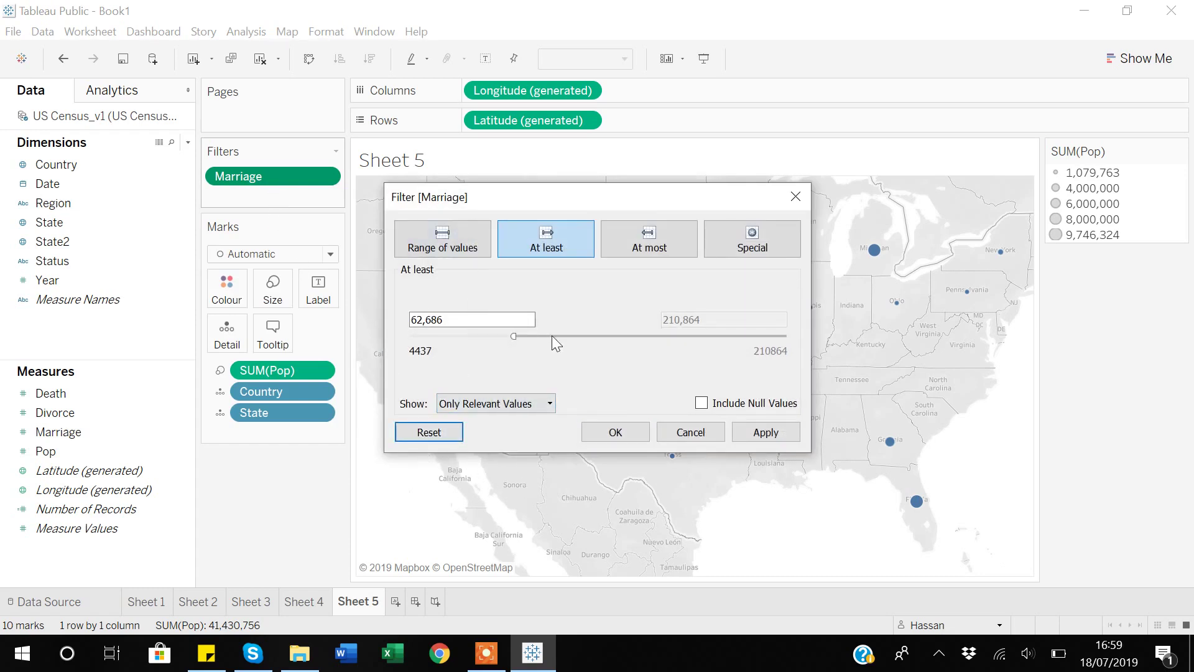
left_click_drag(514, 336, 417, 364)
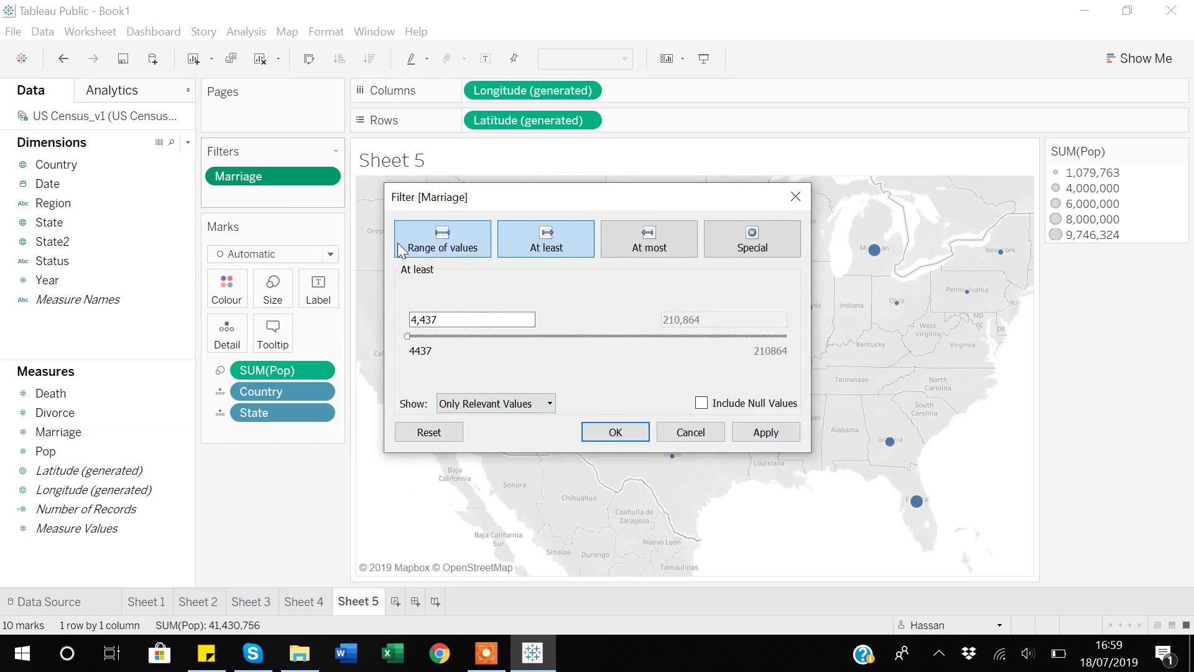
left_click(447, 244)
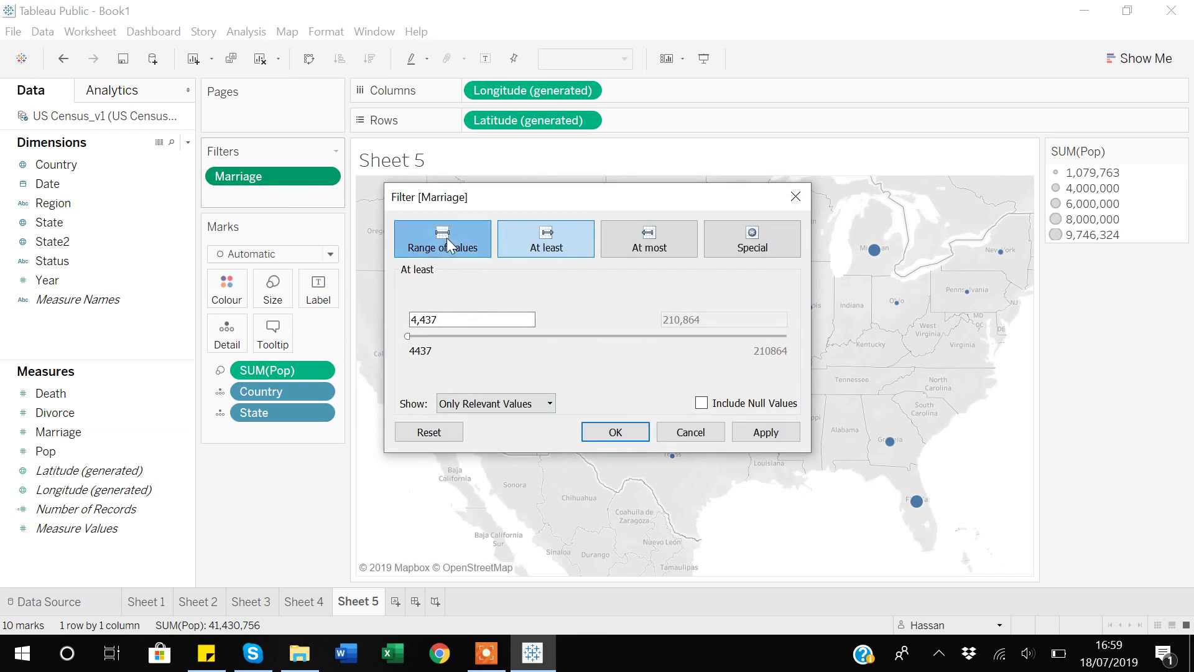
left_click(648, 248)
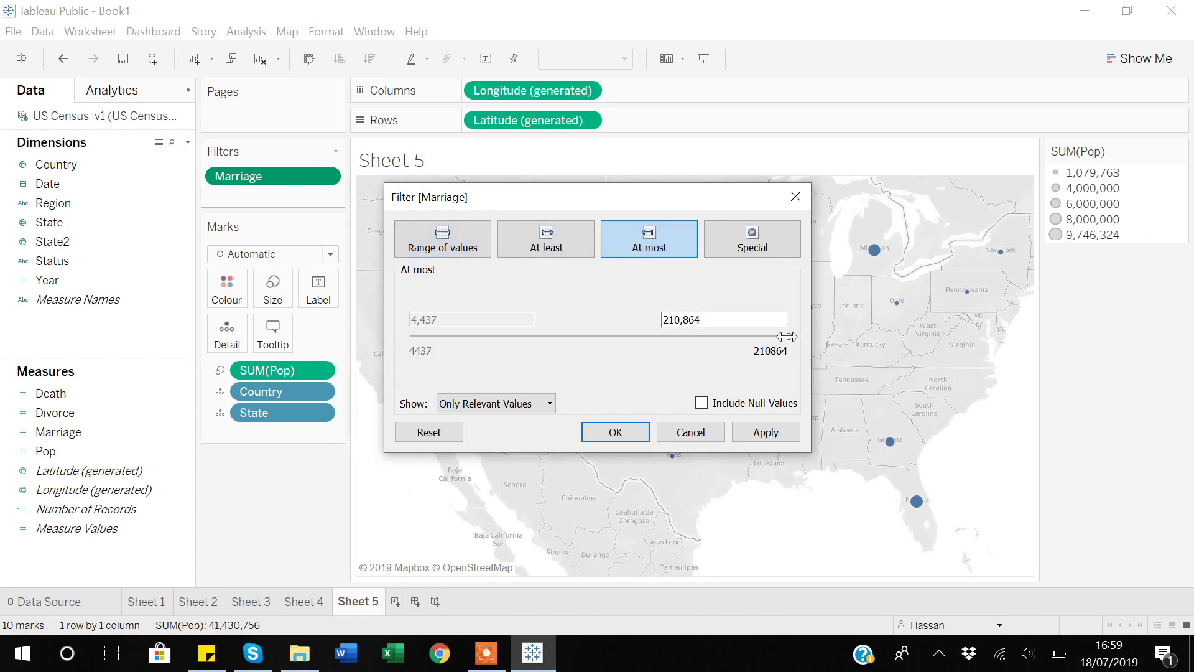
left_click_drag(786, 336, 622, 349)
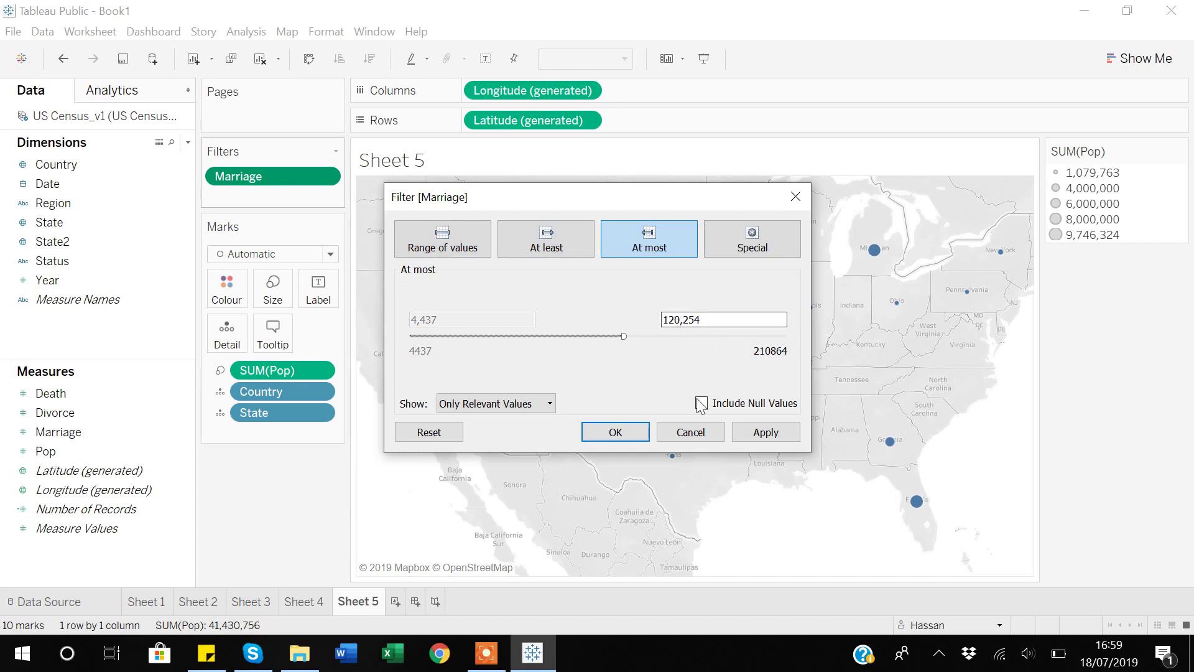
left_click(771, 432)
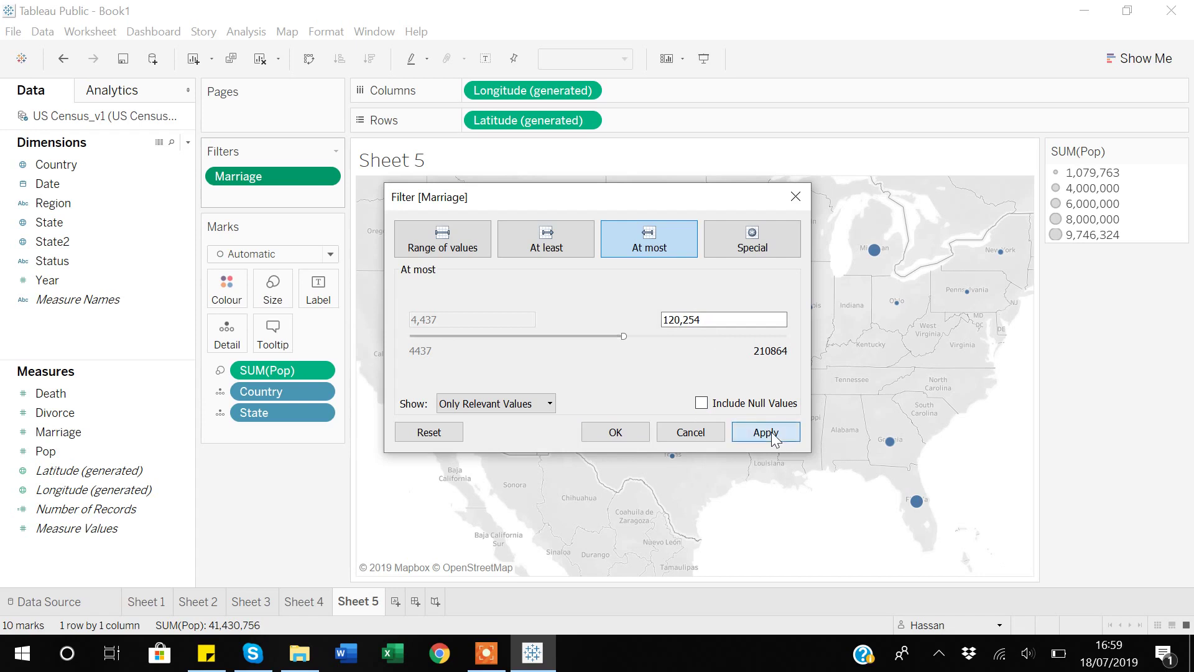
left_click(614, 434)
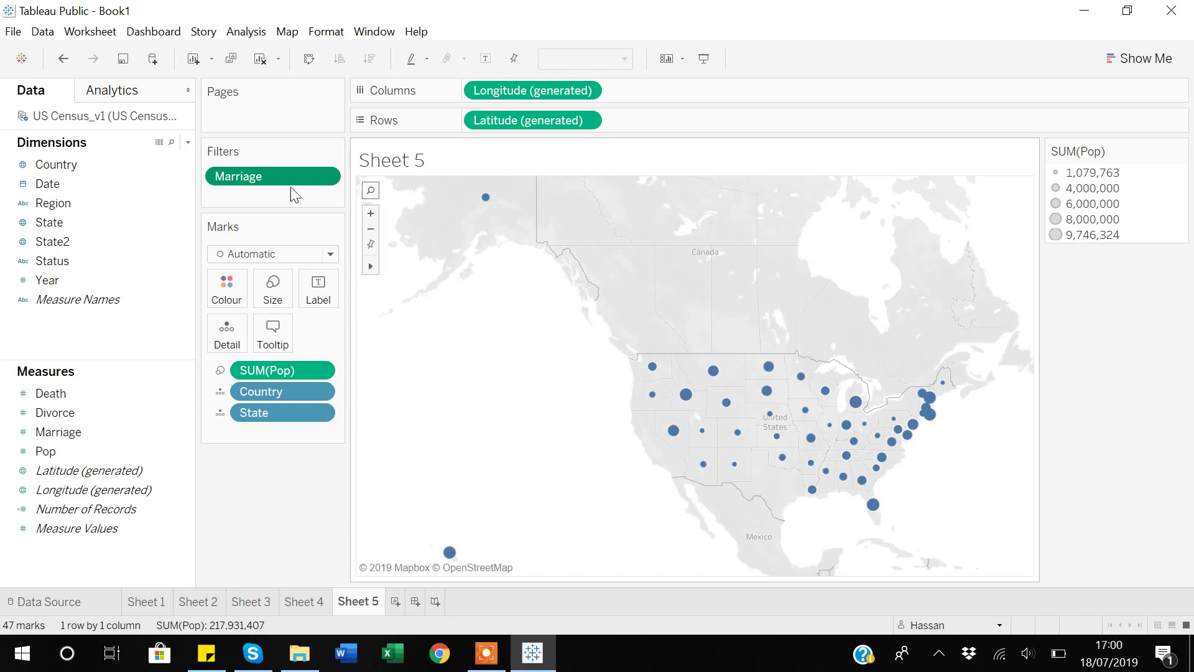
- Switch the Marriage filter to the Special condition with all values included, and confirm it
left_click(324, 177)
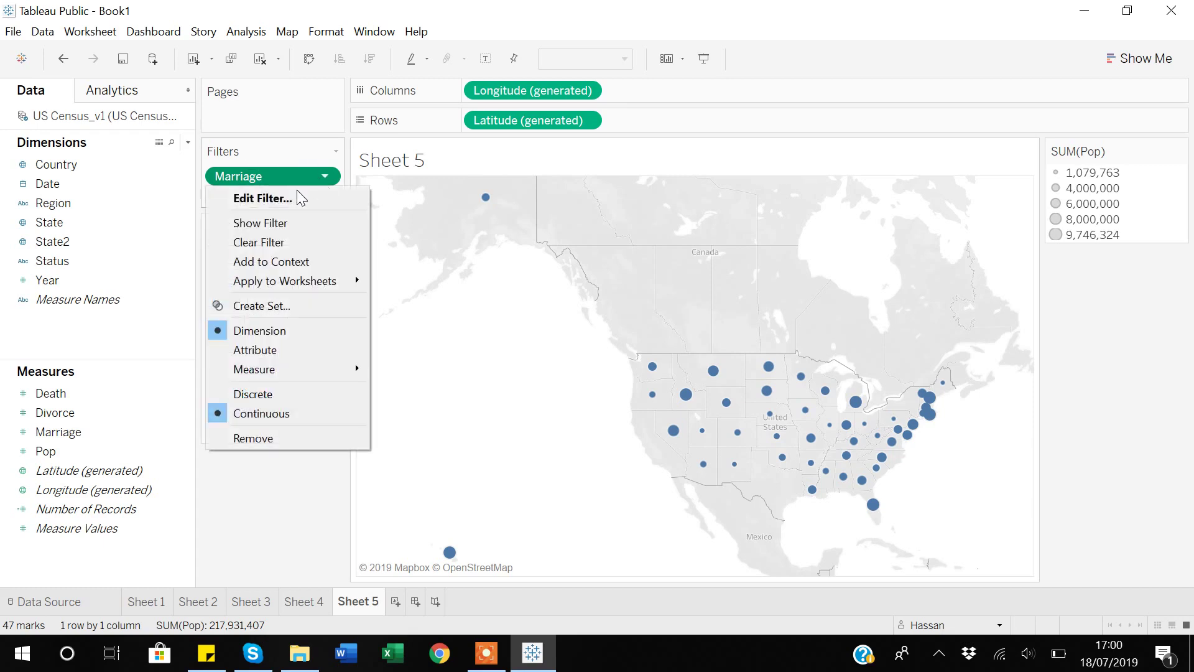
left_click(254, 198)
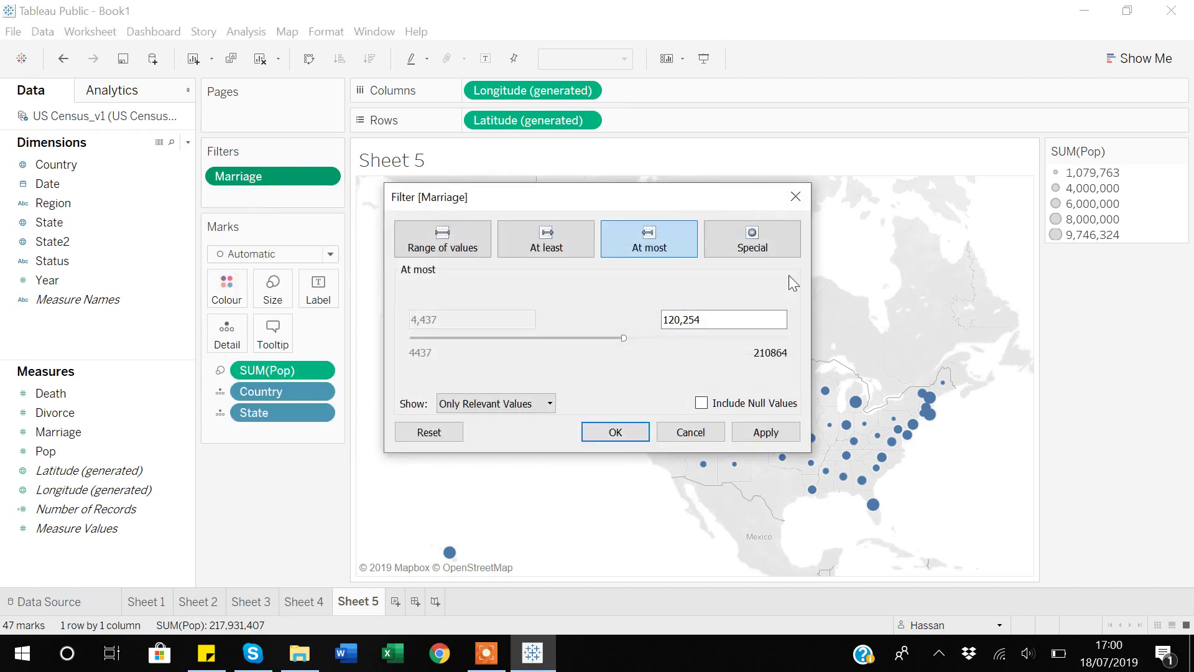
left_click(730, 234)
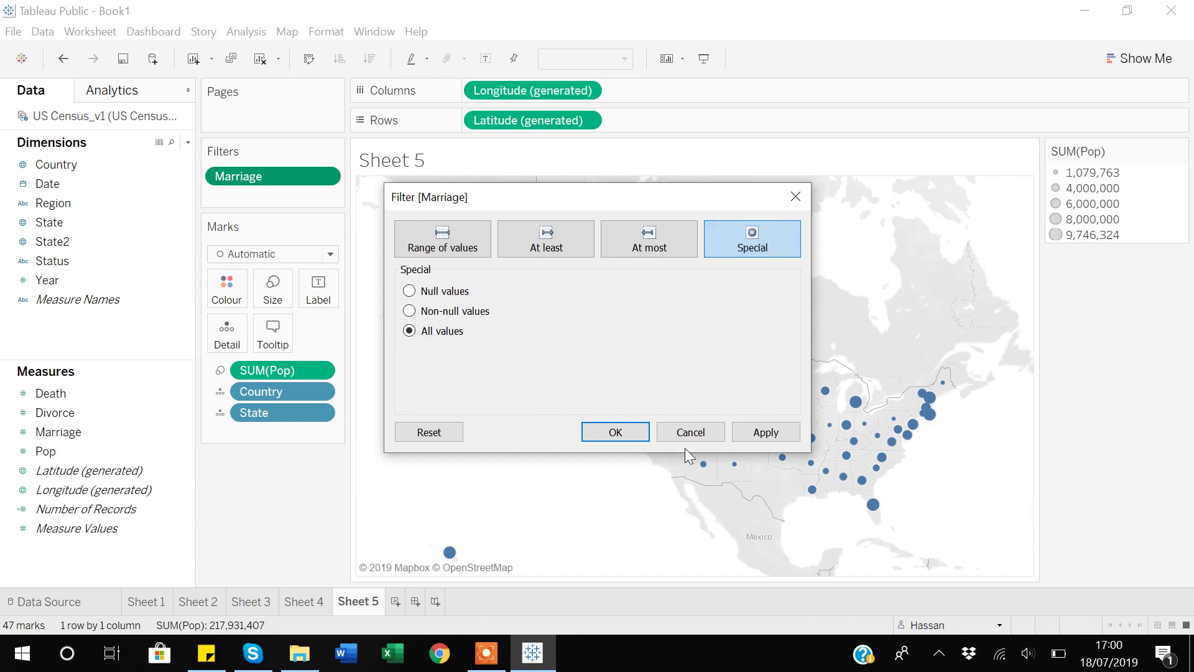
left_click(613, 432)
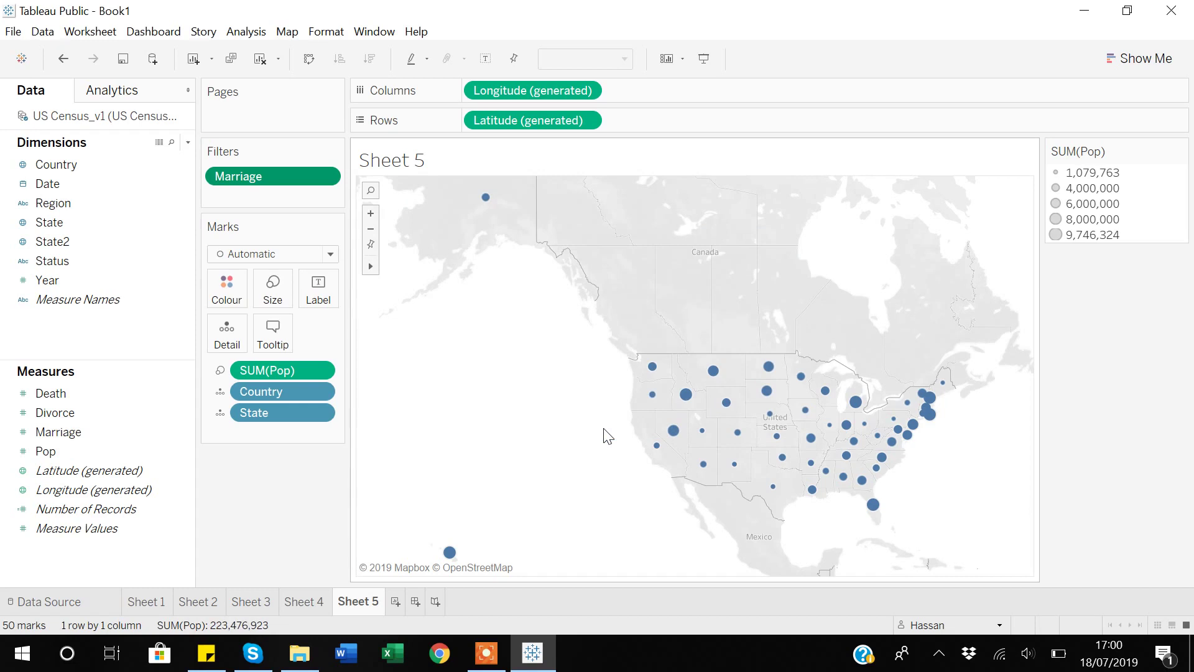
- Review the US Census_v1 source table's field types and the charts and maps on Sheets 1 to 5
left_click(156, 602)
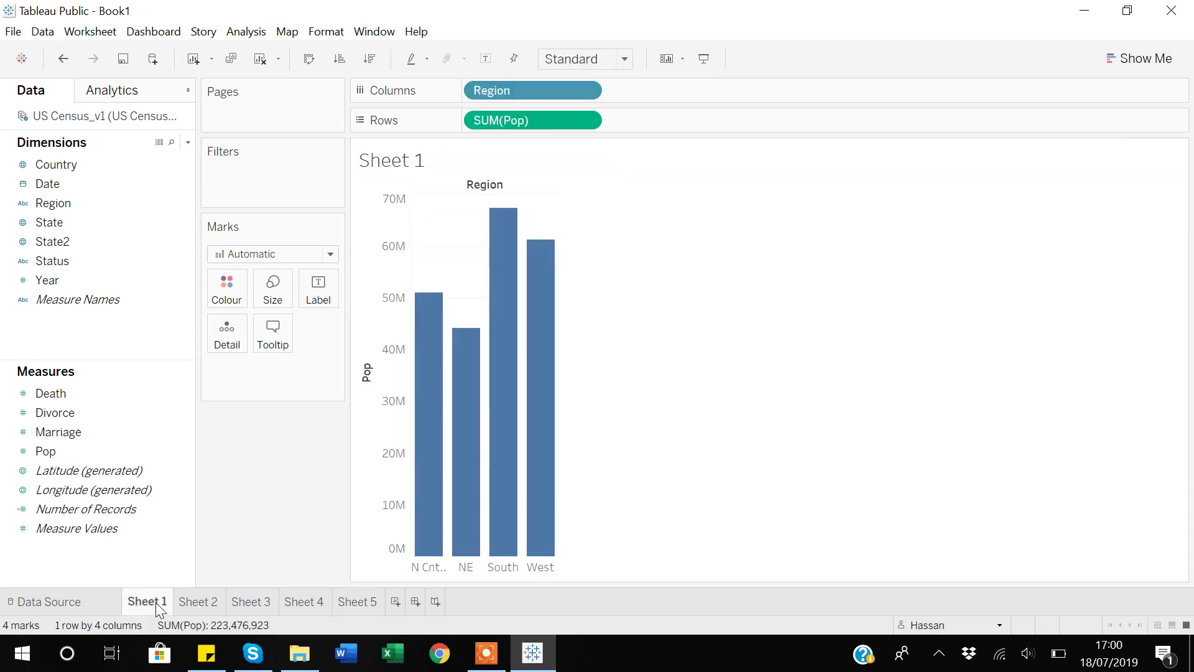
left_click(72, 603)
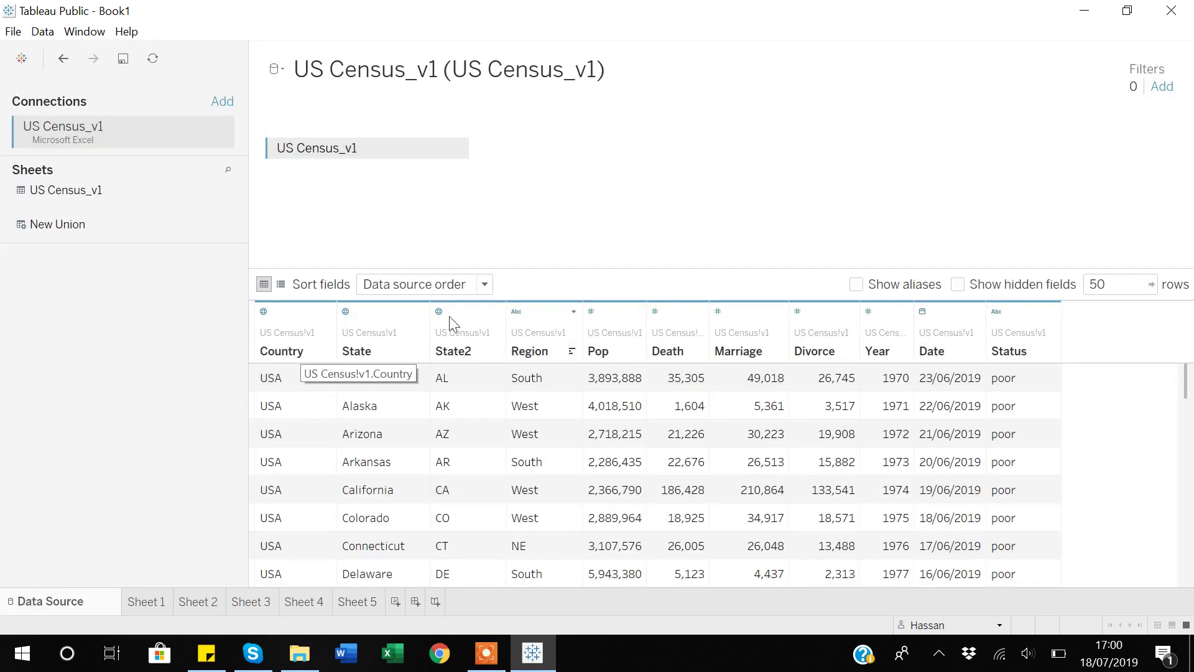
left_click(142, 603)
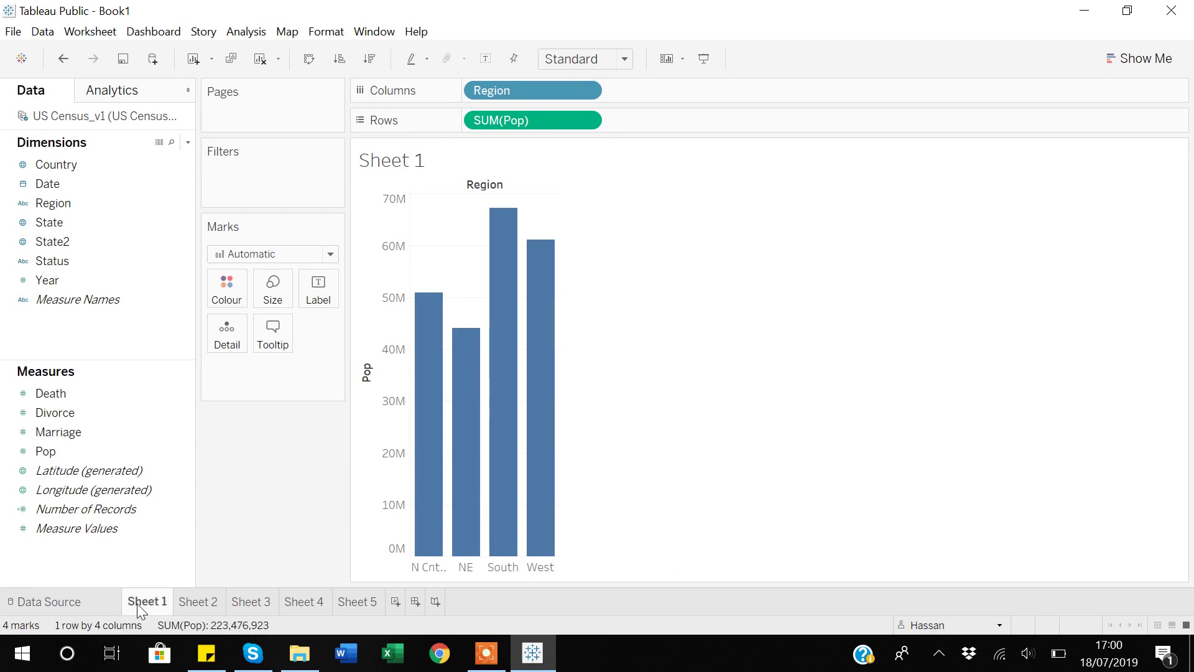
left_click(189, 607)
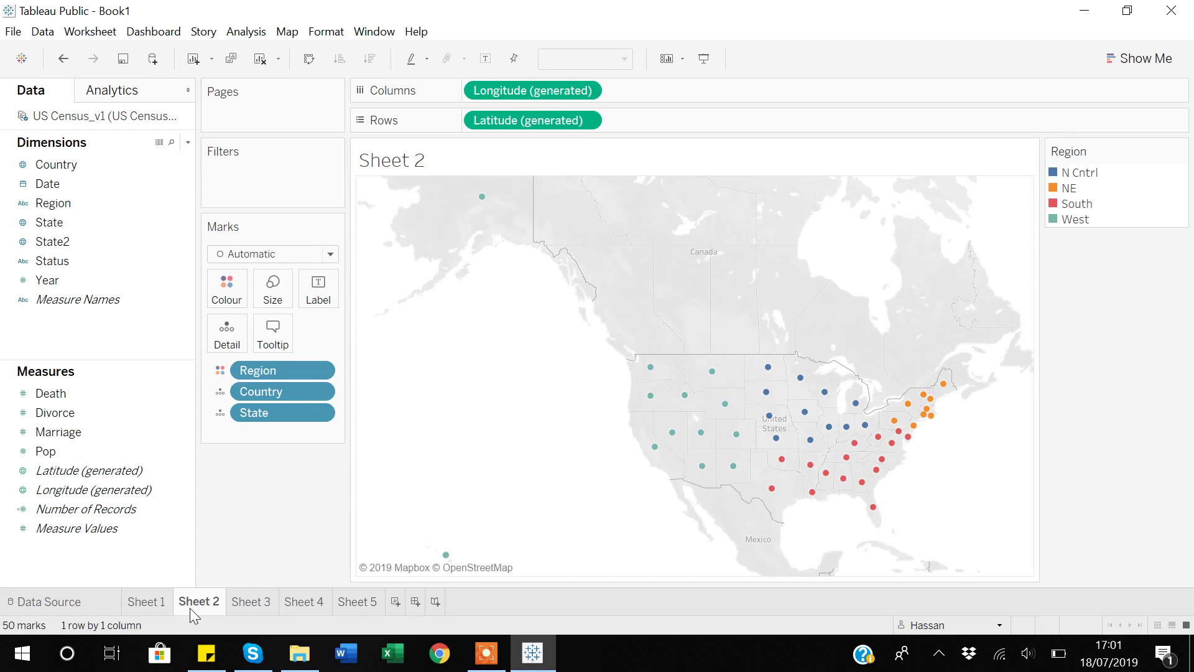
left_click(251, 602)
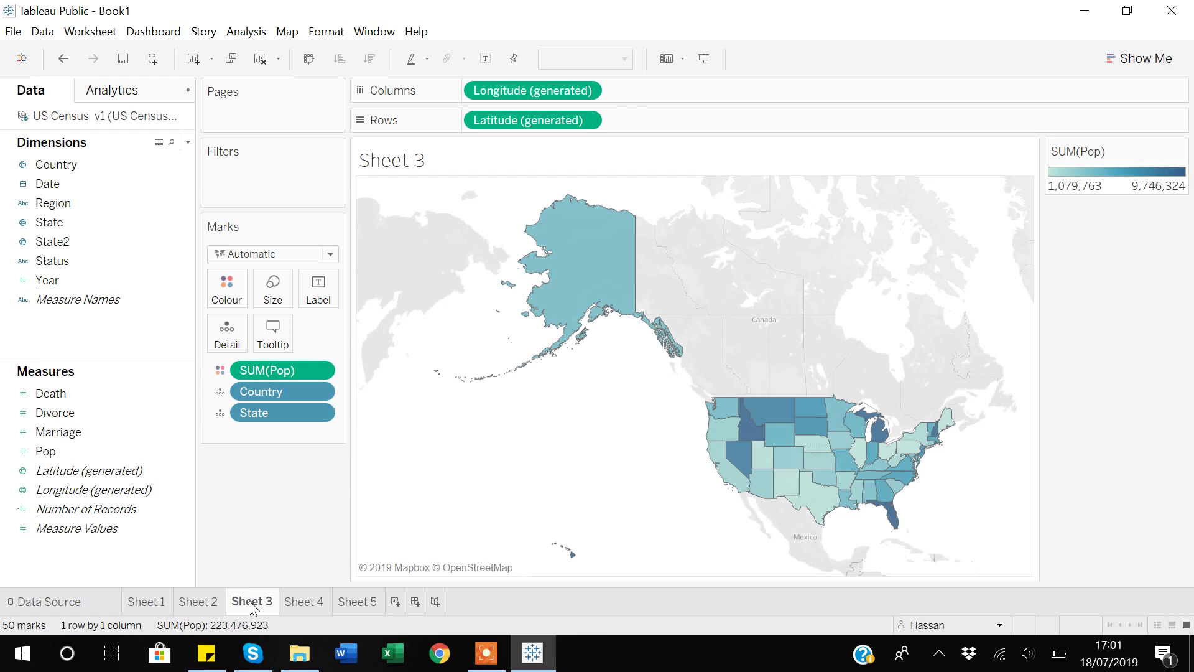
left_click(305, 602)
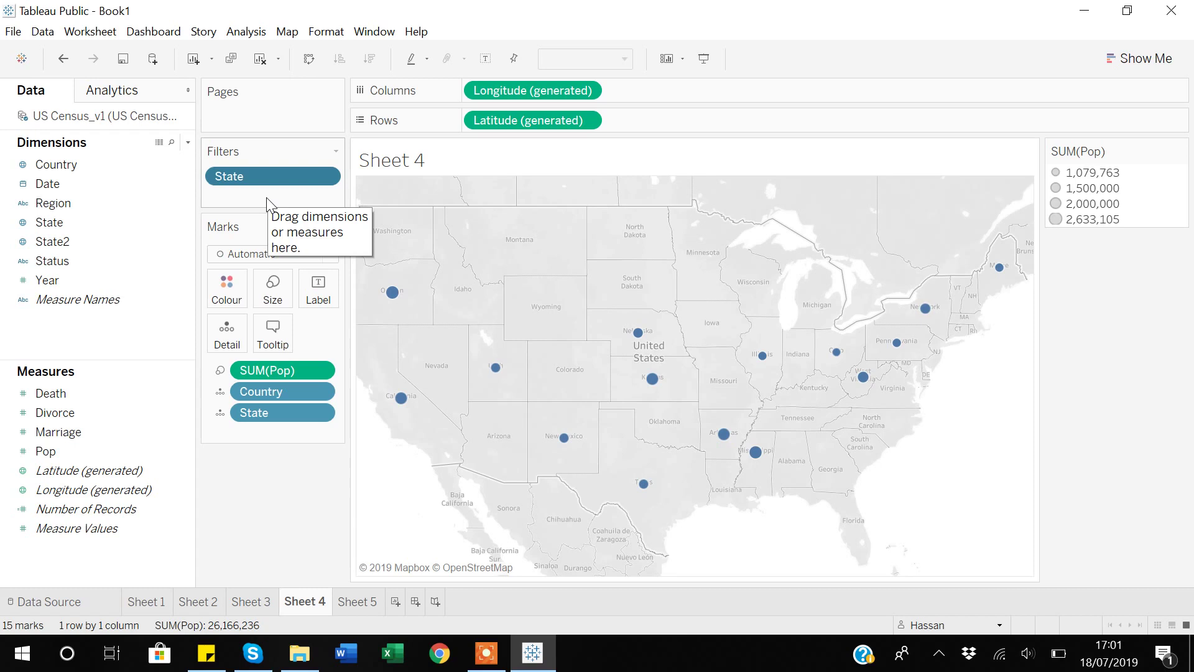
left_click(365, 602)
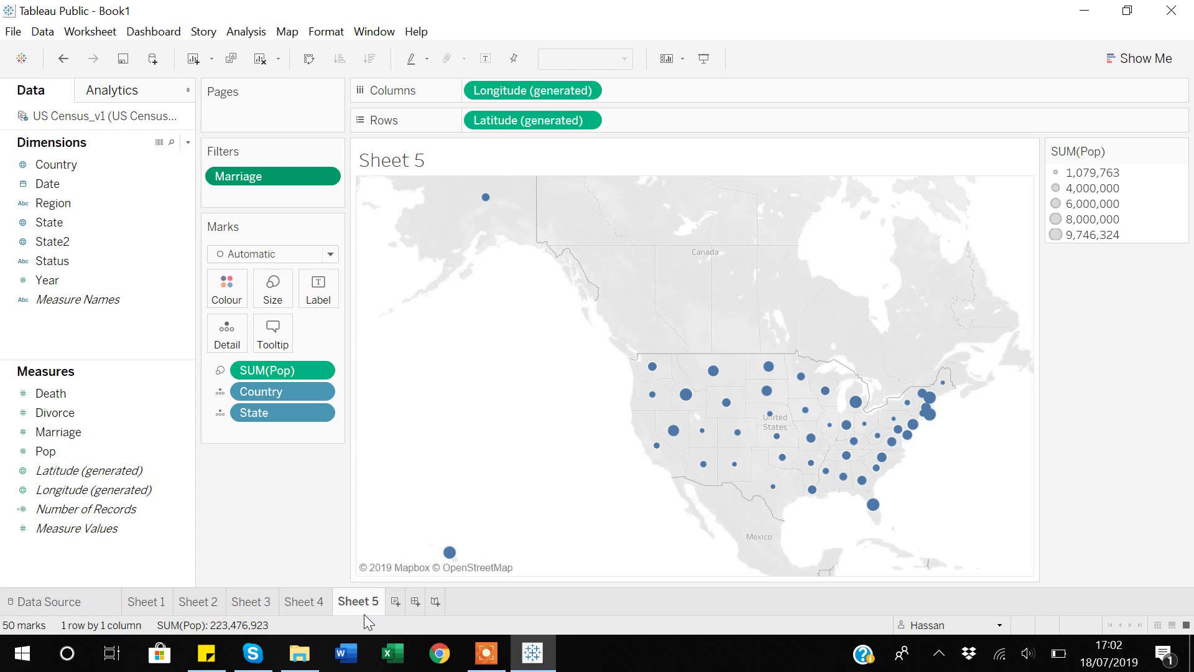
left_click(485, 655)
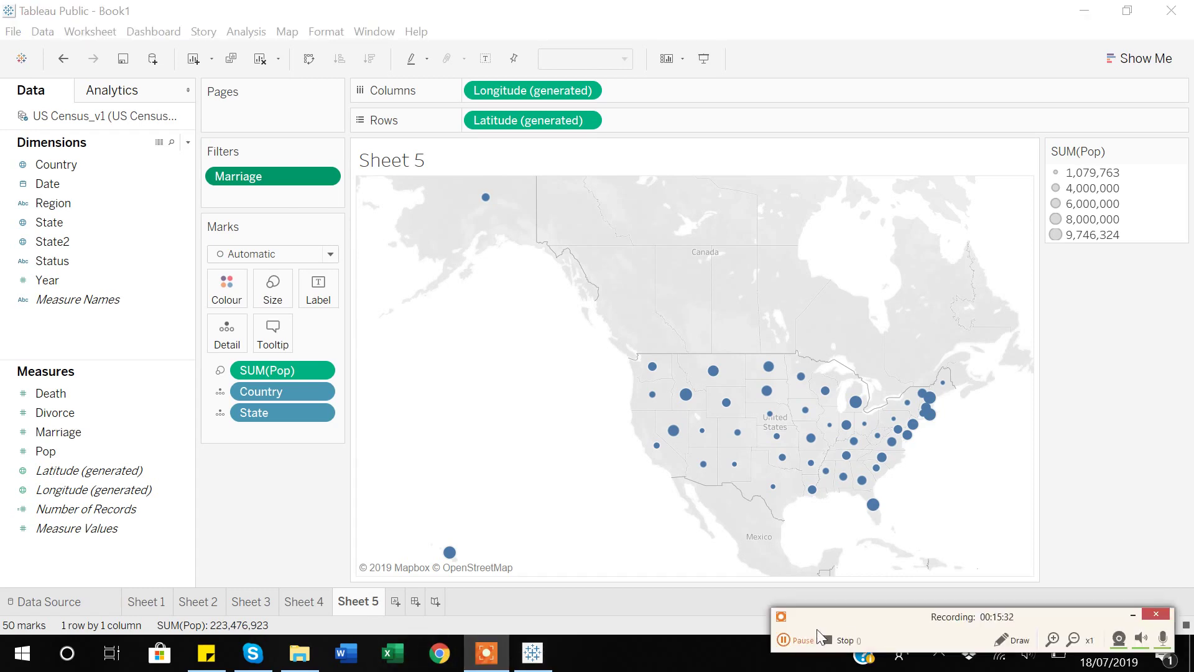